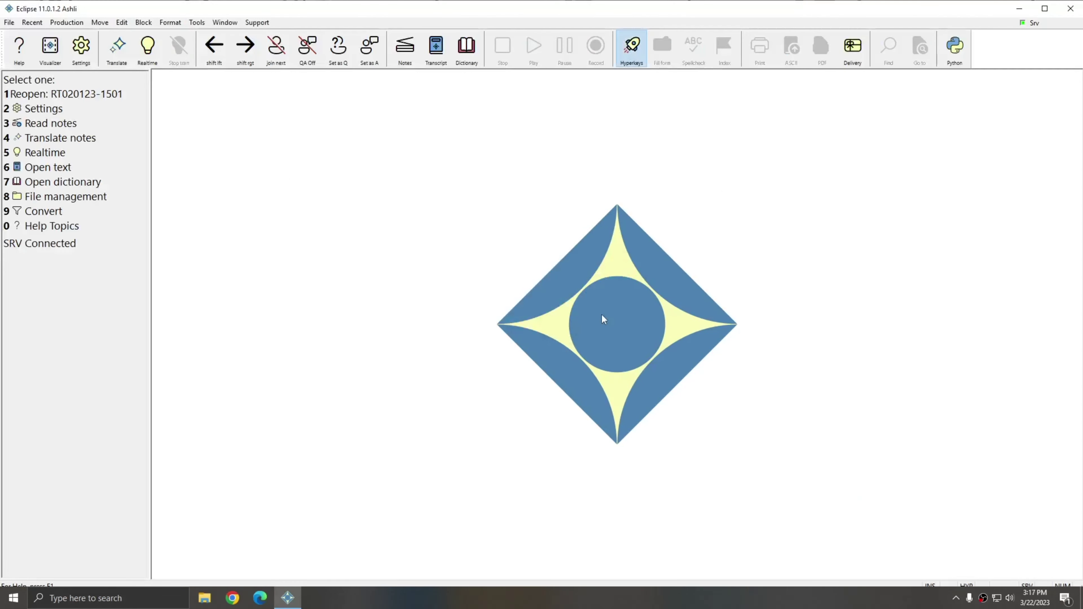
# Read the Docket dictionary preparation plugin's description and settings list, then enable it in the Plugin Manager
pyautogui.click(259, 23)
pyautogui.moveTo(302, 245)
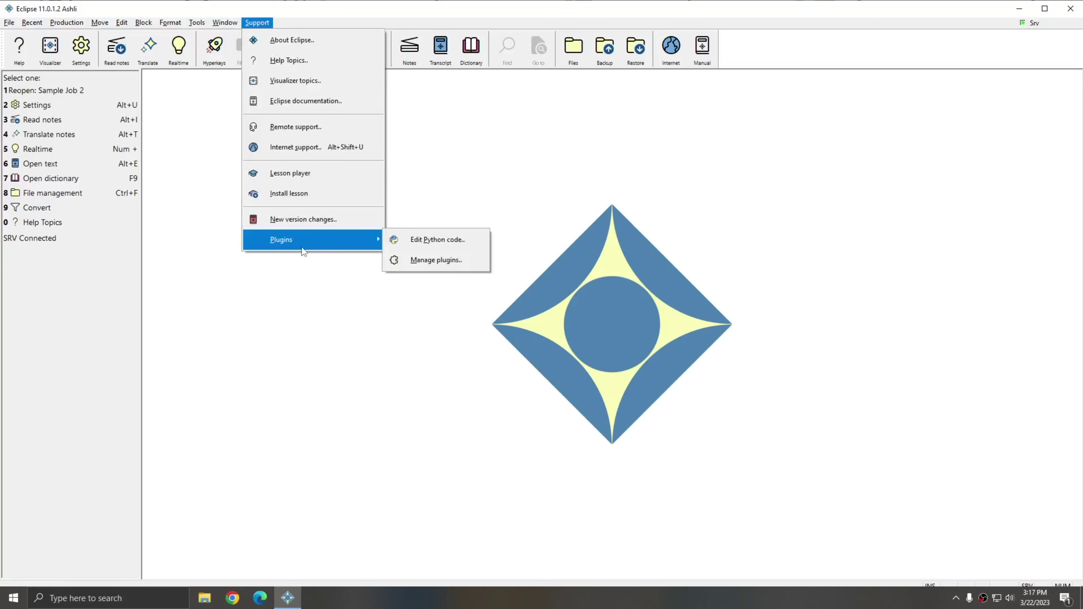
pyautogui.click(429, 262)
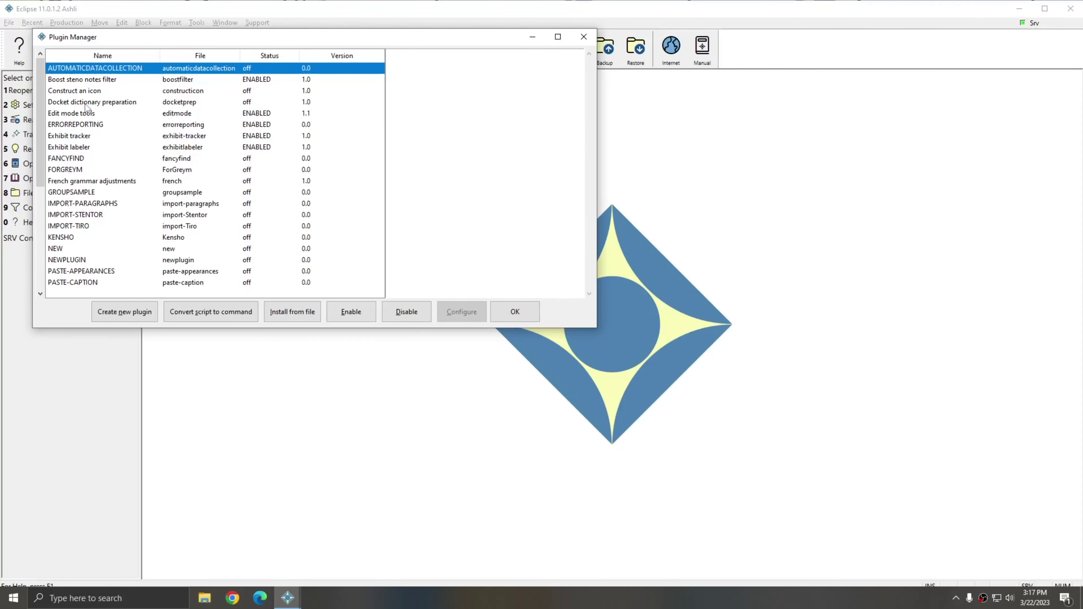
pyautogui.click(87, 103)
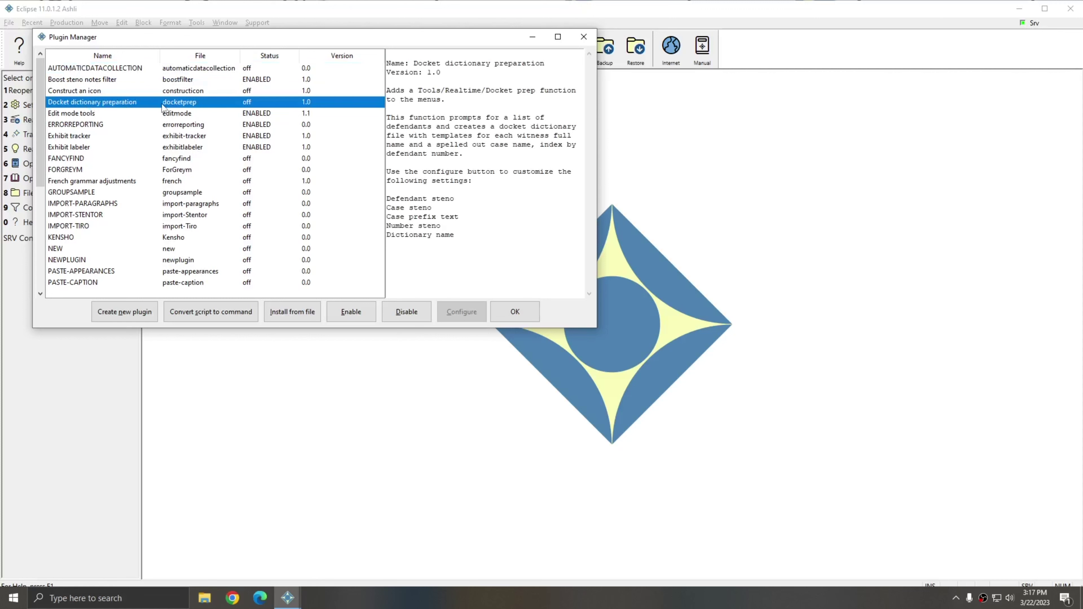
pyautogui.moveTo(419, 90); pyautogui.dragTo(533, 90)
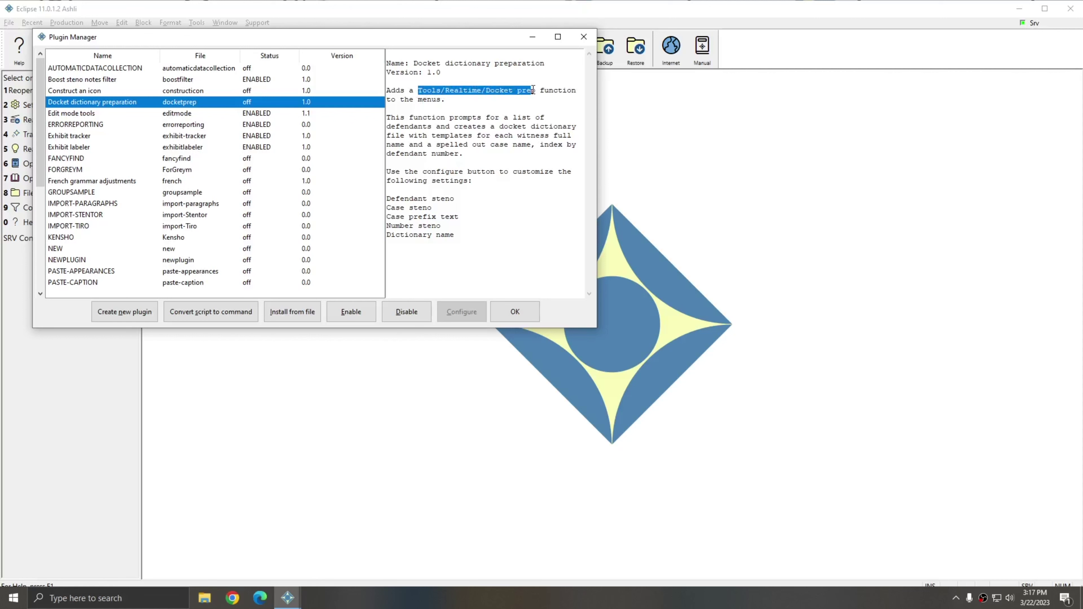
pyautogui.click(455, 293)
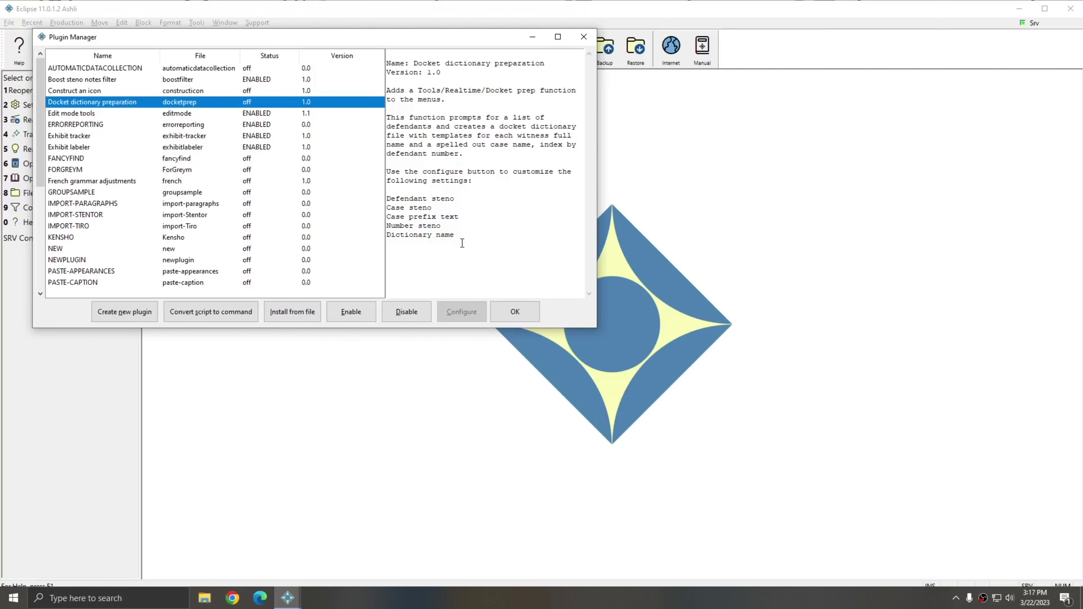
pyautogui.moveTo(462, 243); pyautogui.dragTo(387, 195)
pyautogui.click(422, 184)
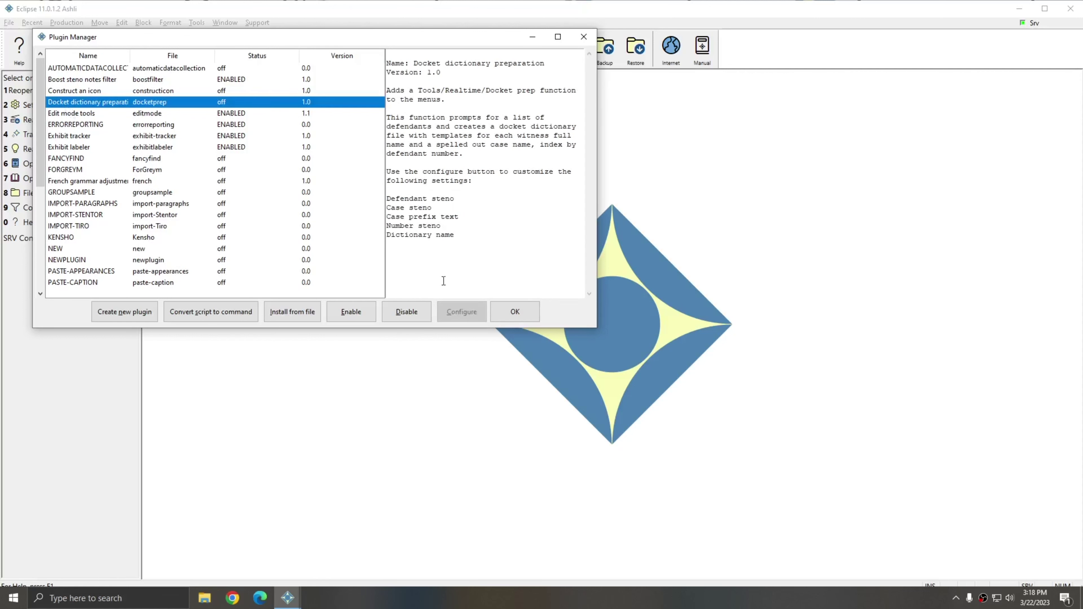
pyautogui.click(348, 316)
pyautogui.click(514, 315)
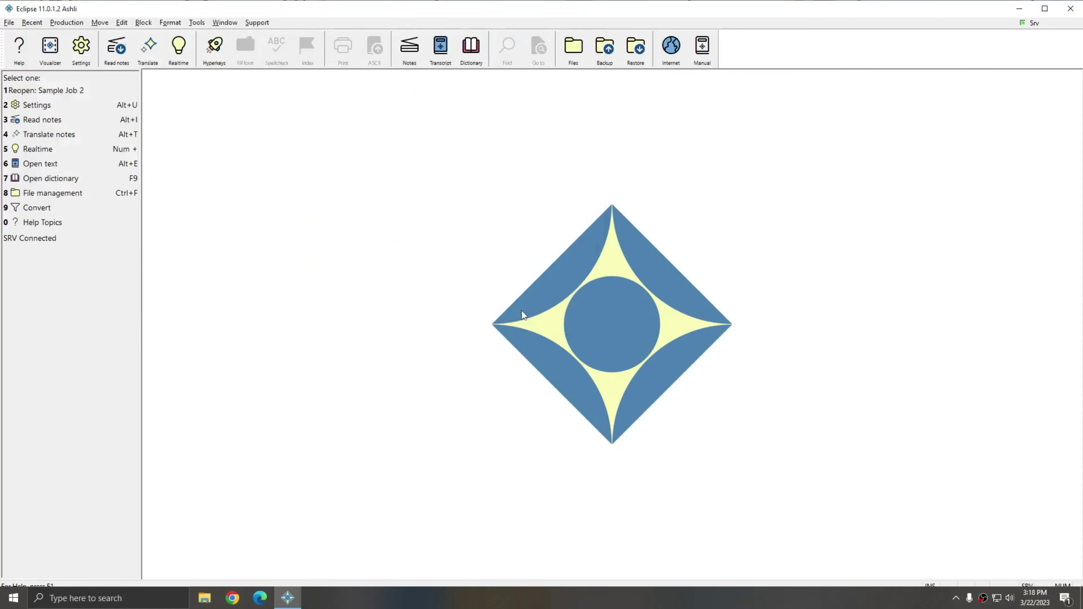
pyautogui.click(257, 22)
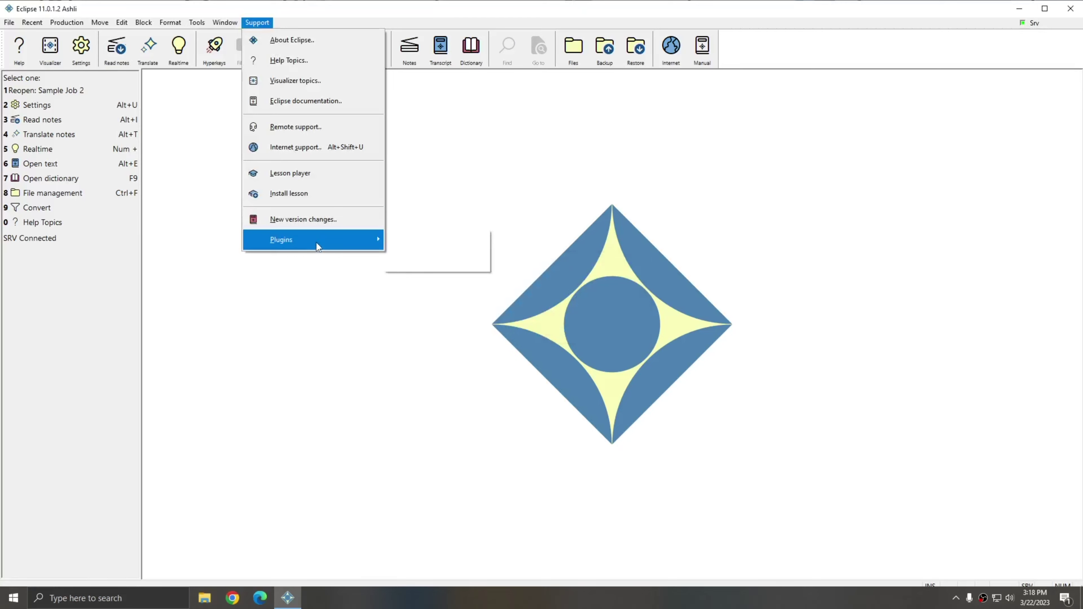
# Configure Docket dictionary preparation from the Plugin Manager to show its five settings
pyautogui.moveTo(317, 242)
pyautogui.click(440, 259)
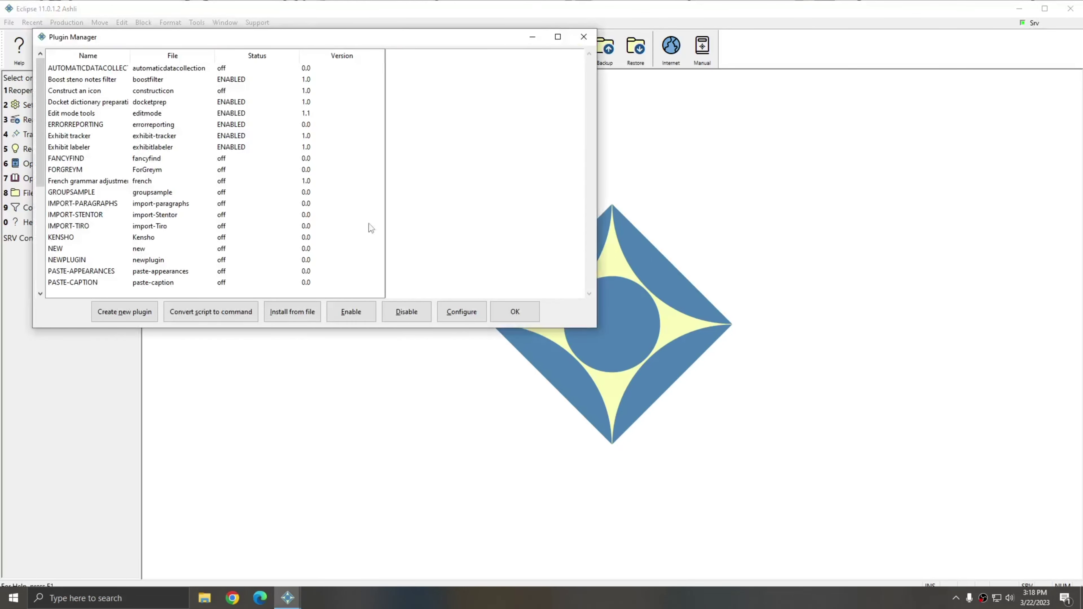
pyautogui.click(69, 101)
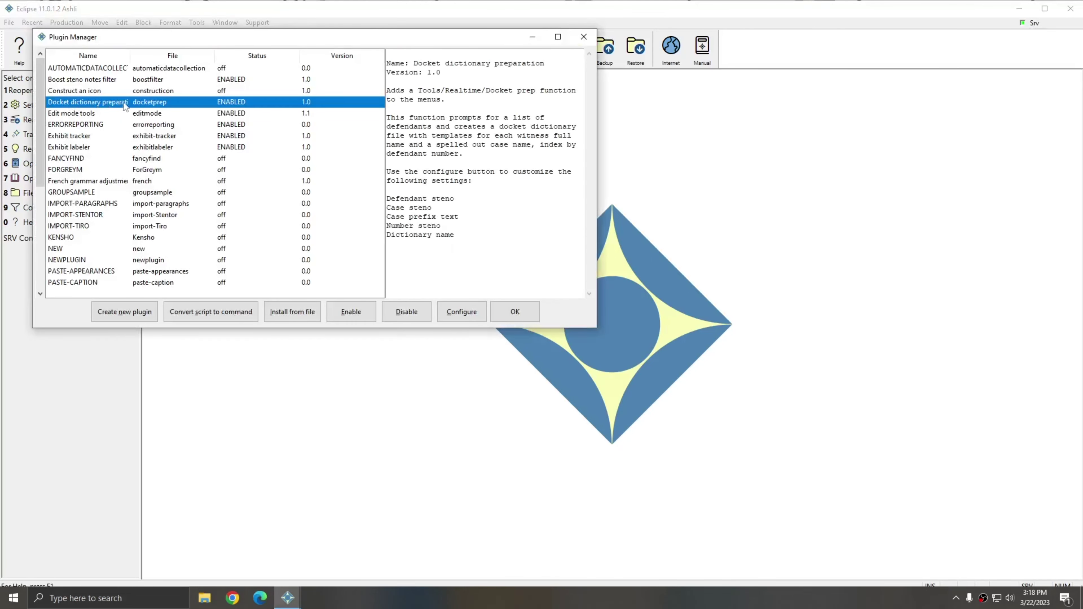
pyautogui.click(463, 312)
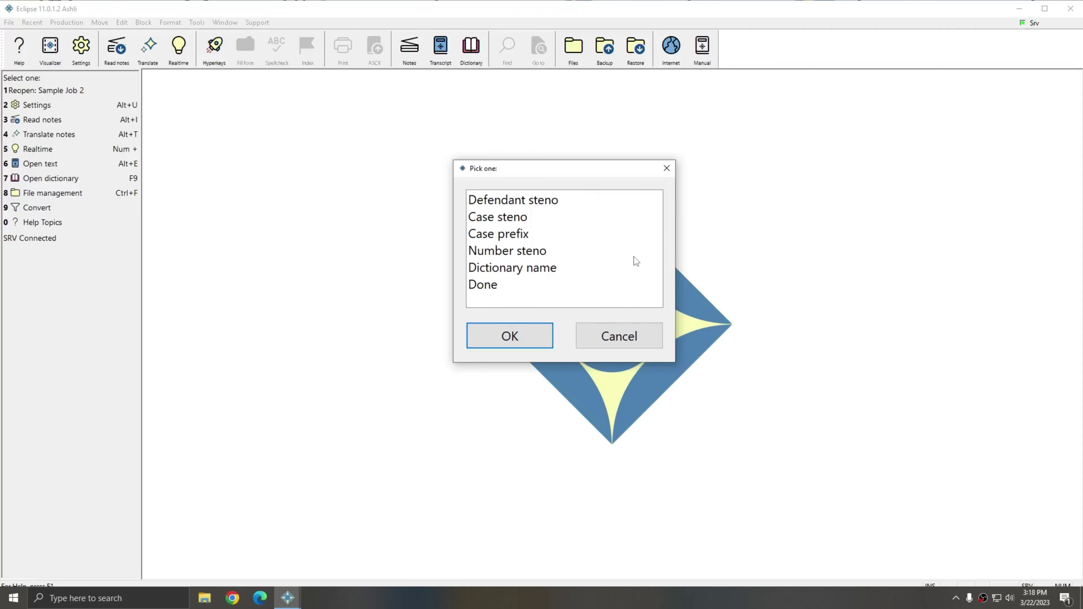
# Go over the five settings: Defendant steno, Case steno, Case prefix, Number steno, Dictionary name
pyautogui.click(540, 204)
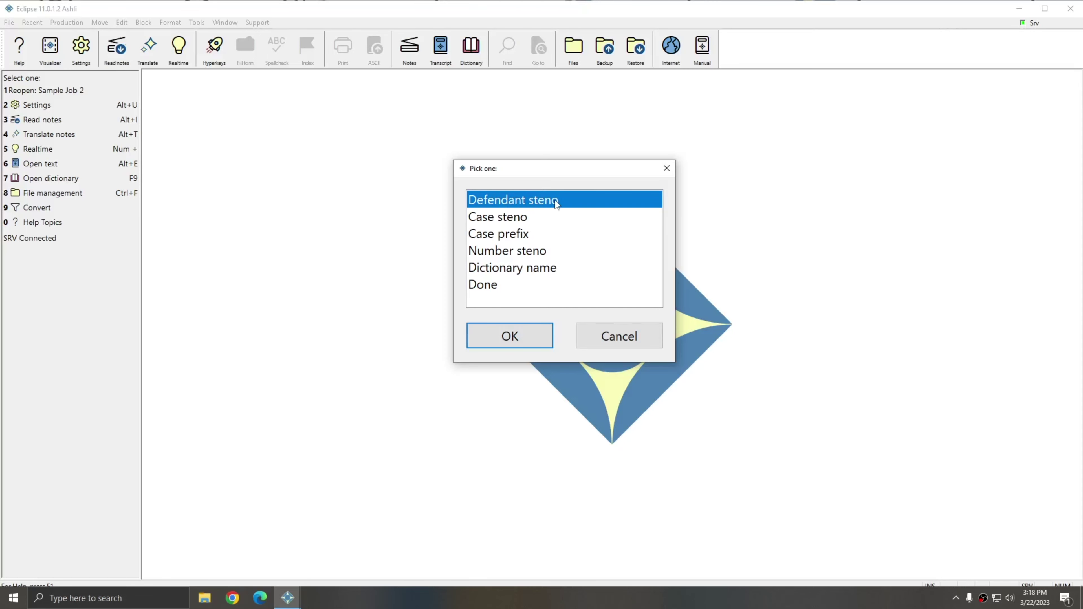
pyautogui.click(514, 219)
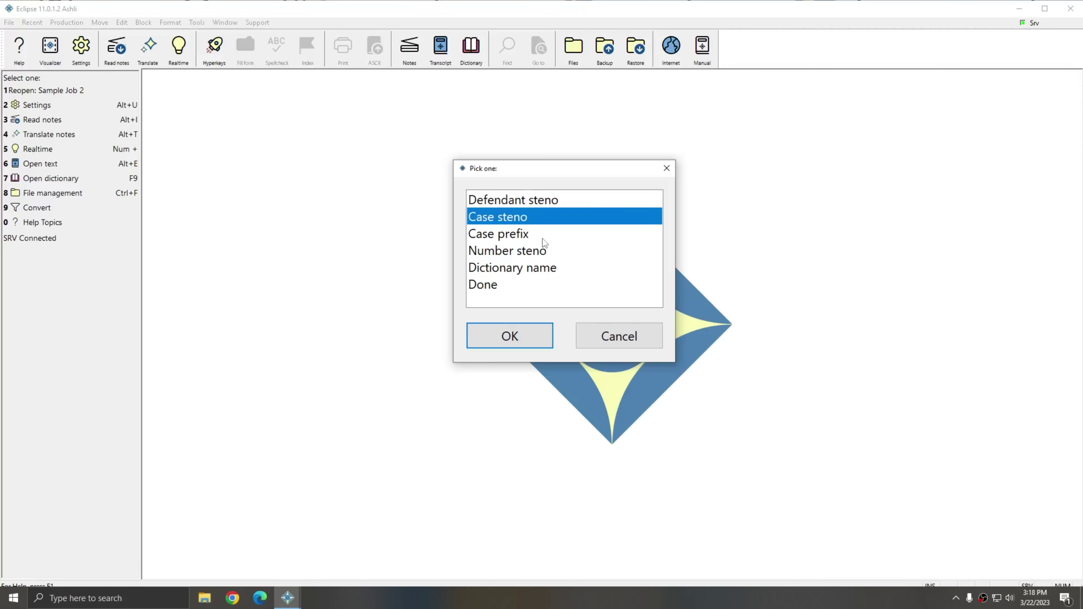
pyautogui.click(502, 236)
pyautogui.click(510, 253)
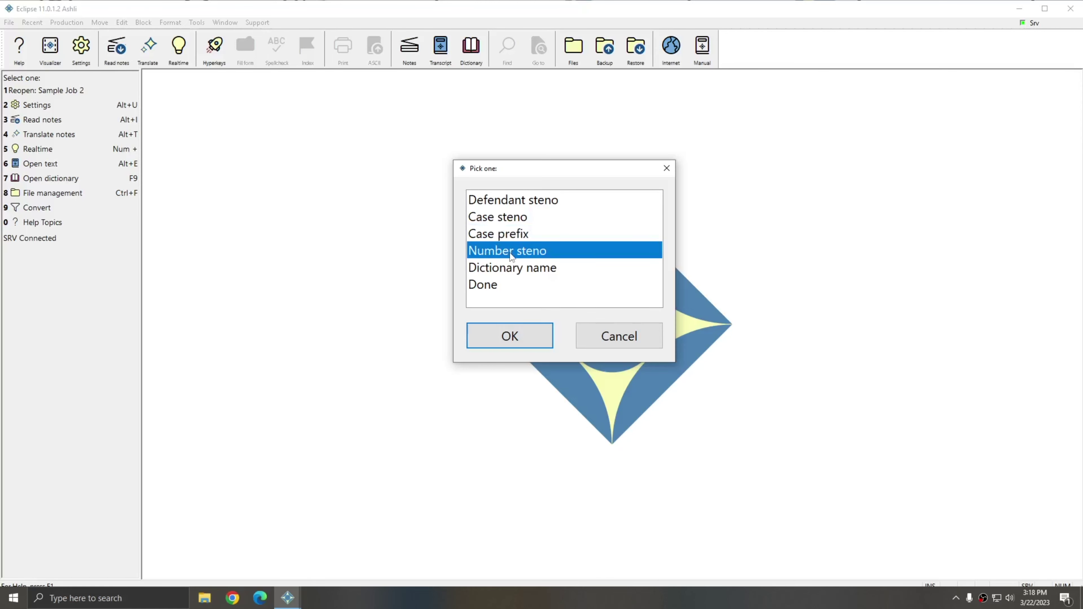
pyautogui.click(512, 270)
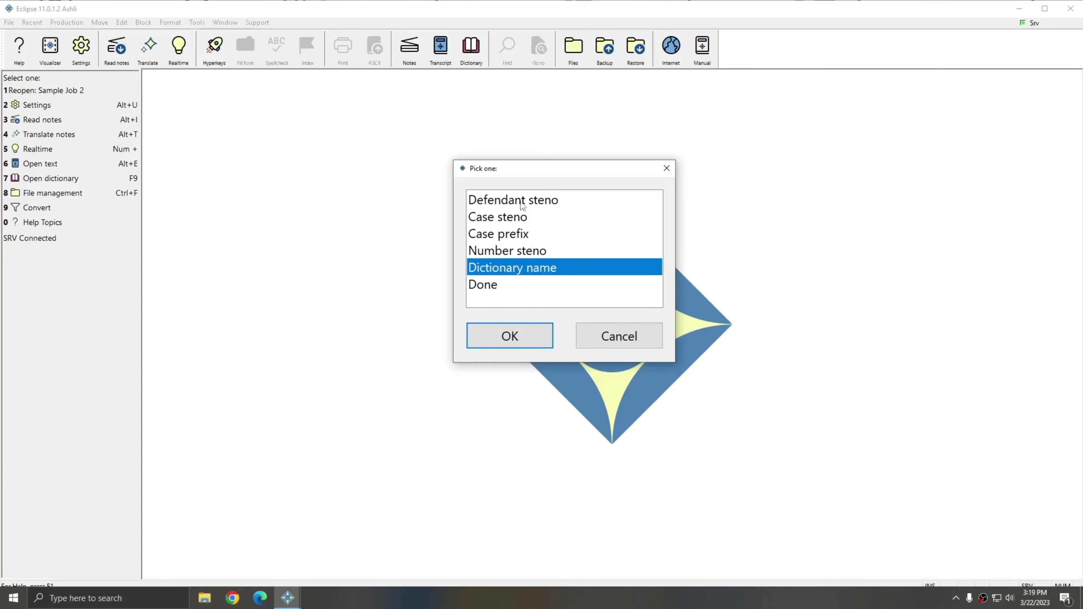
# Keep Defendant steno as TK*EFT and Case steno as STAO*EUL
pyautogui.click(551, 200)
pyautogui.click(508, 337)
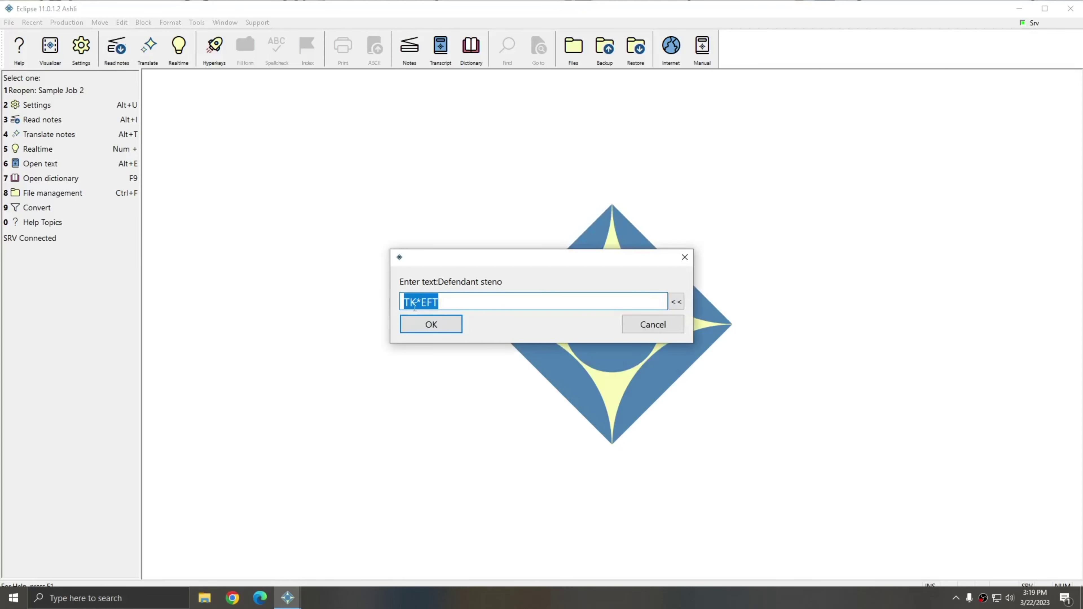
pyautogui.press('Return')
pyautogui.click(497, 375)
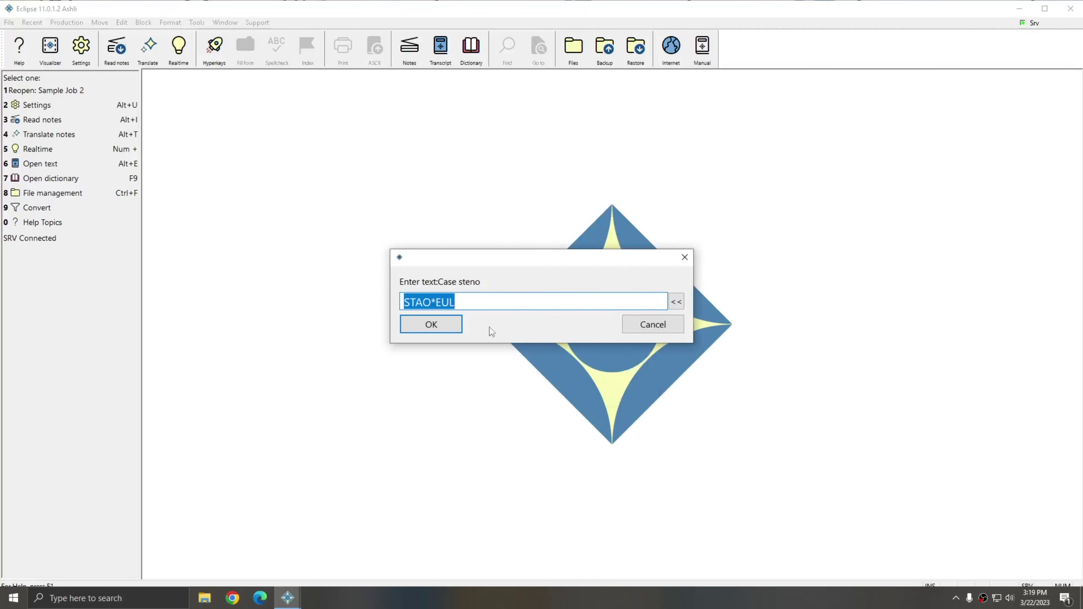
pyautogui.click(477, 301)
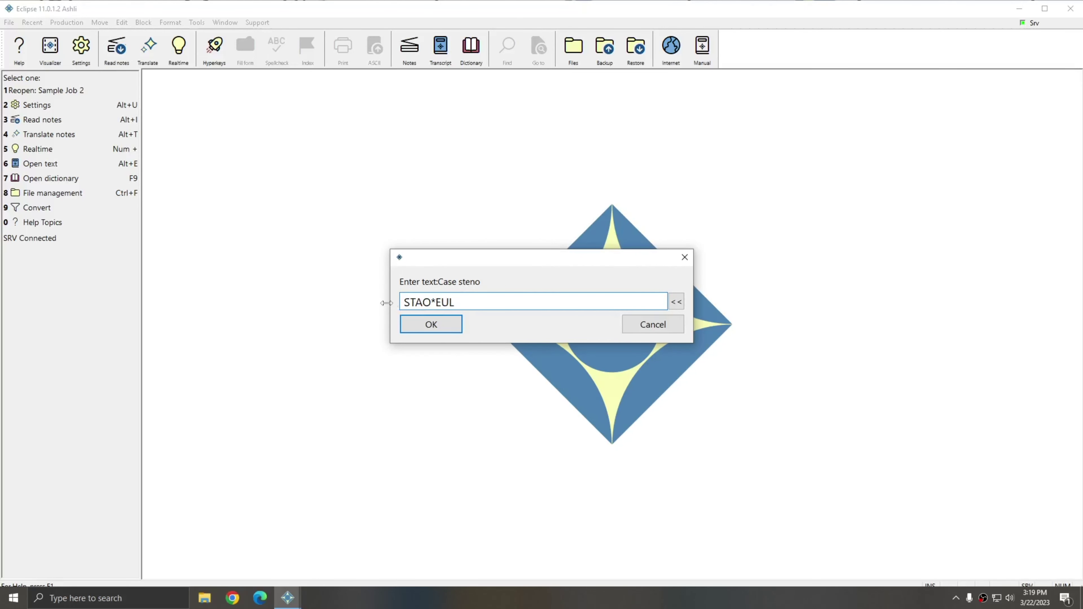
pyautogui.click(435, 327)
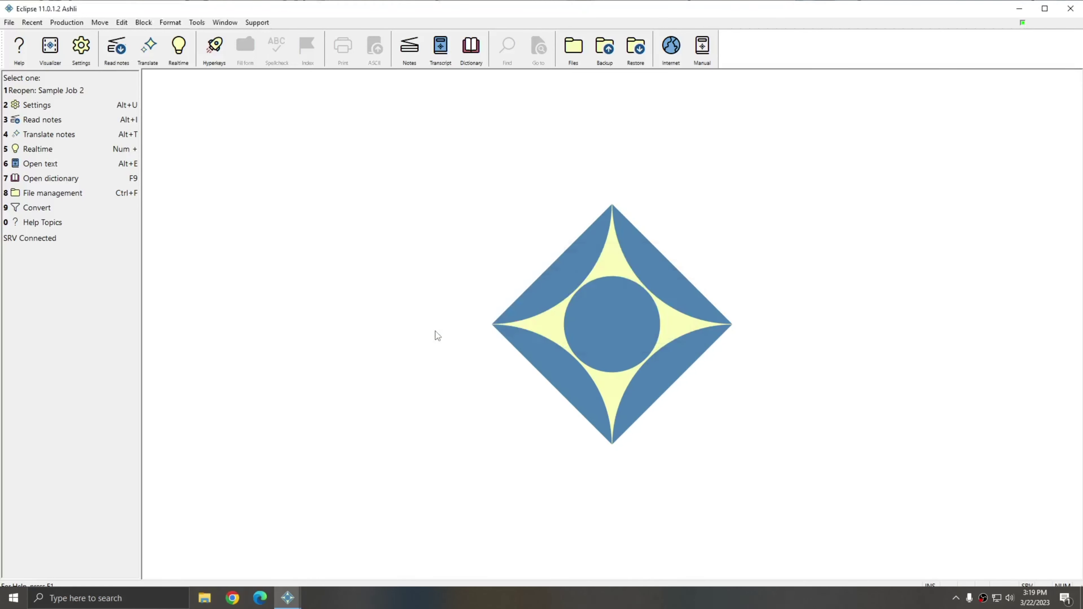
pyautogui.click(526, 271)
# Change the Case prefix to 'State of Florida versus'
pyautogui.click(505, 370)
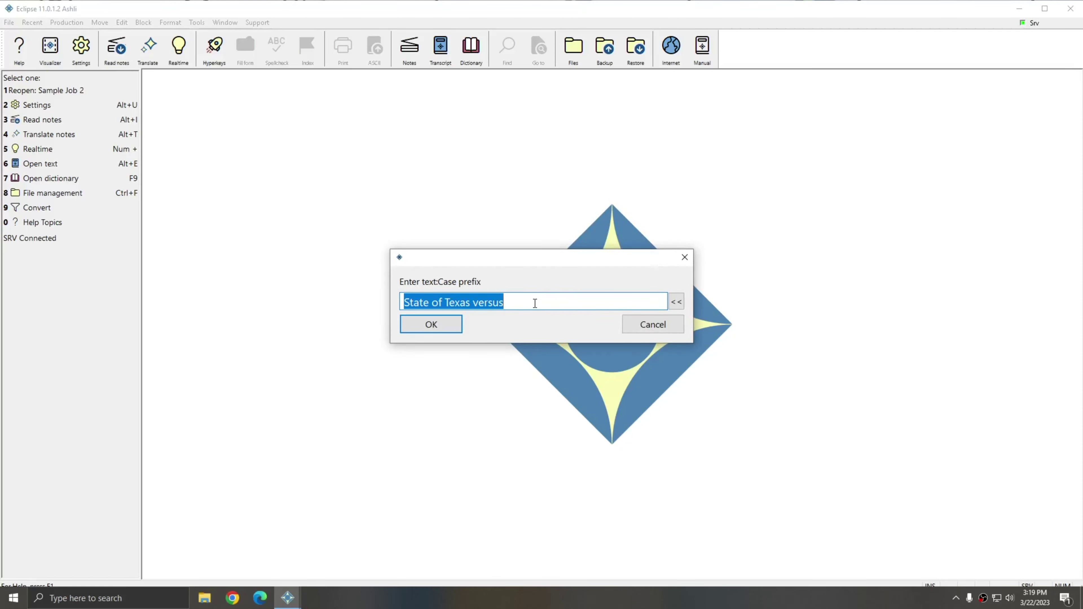
pyautogui.doubleClick(460, 298)
pyautogui.write('Florida')
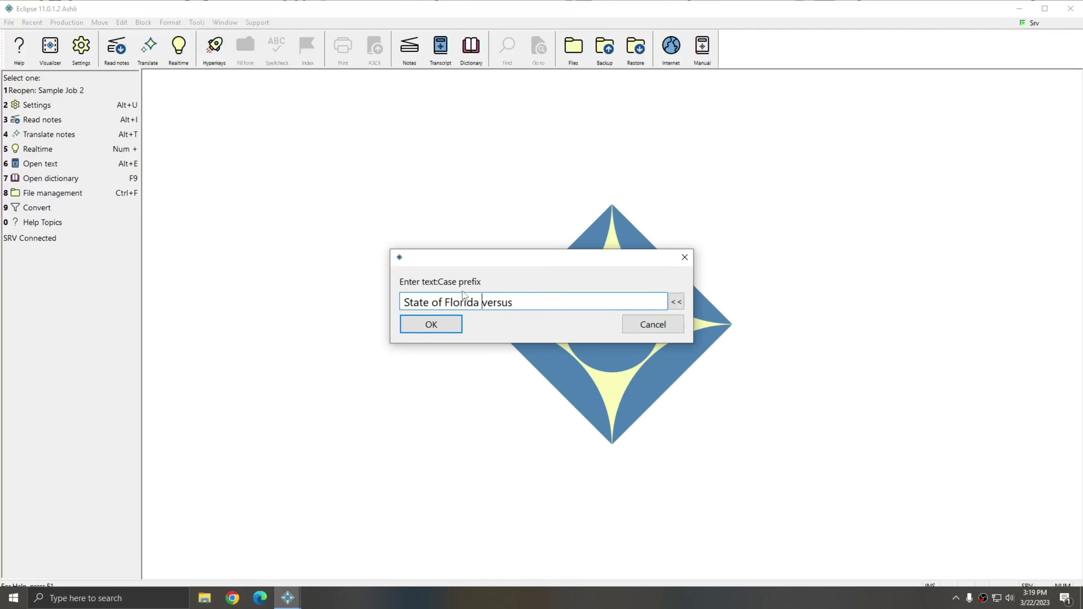
pyautogui.click(450, 327)
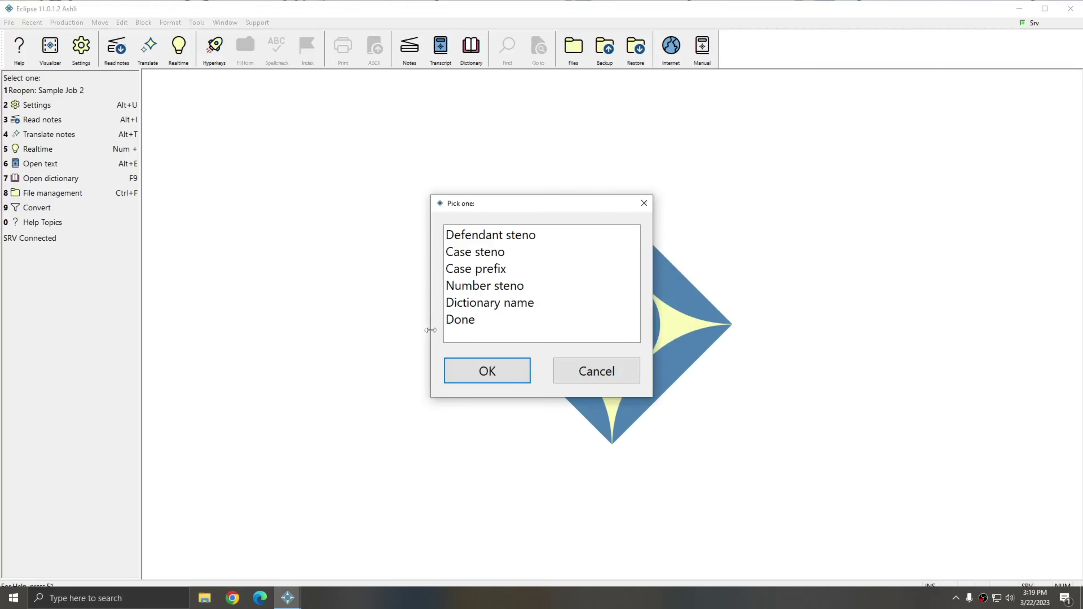
# Review and keep Number steno as W*UPB,TWO*,THRAO*E,TPO*UR,TPAO*EUF
pyautogui.click(474, 288)
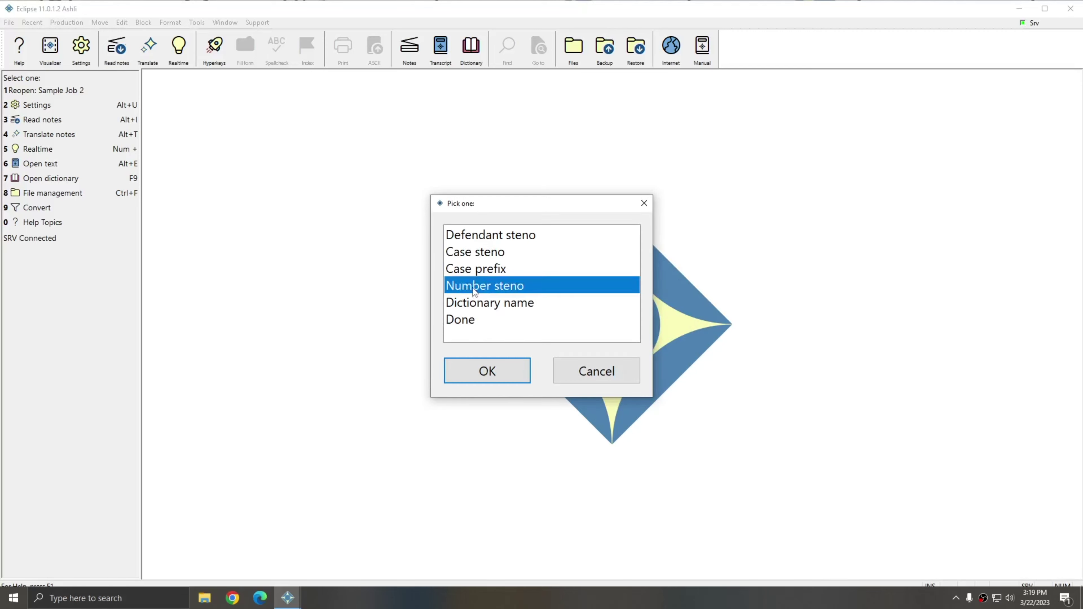
pyautogui.click(495, 368)
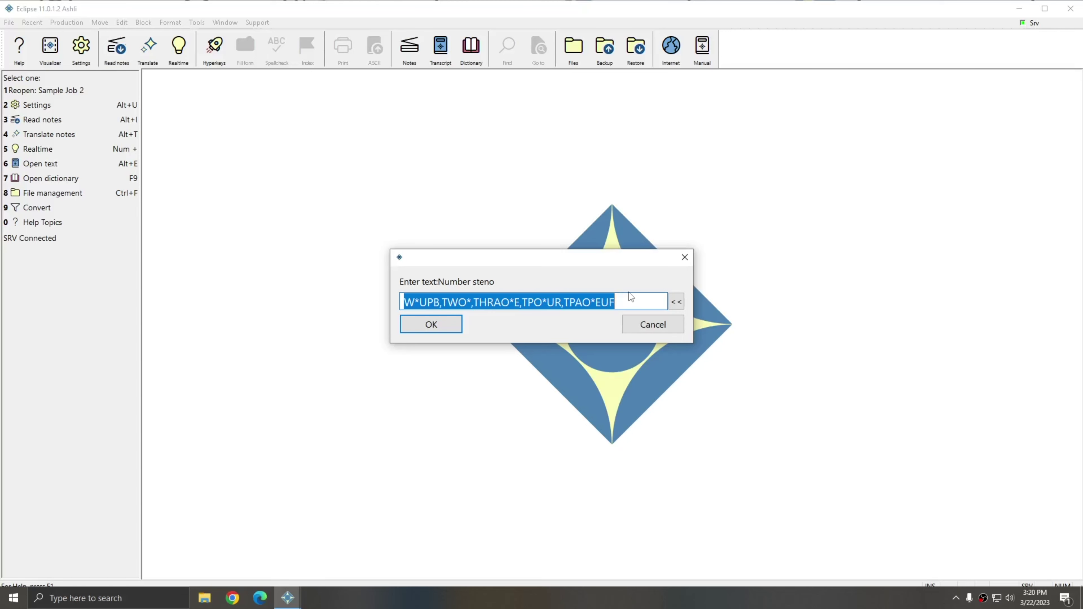
pyautogui.click(426, 303)
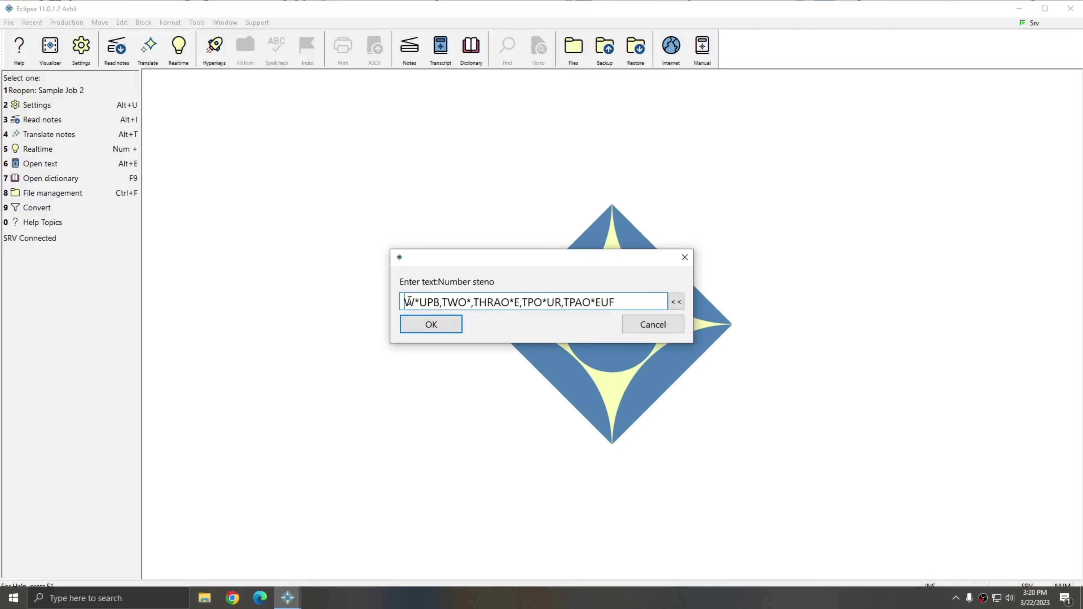
pyautogui.moveTo(440, 302); pyautogui.dragTo(375, 305)
pyautogui.moveTo(442, 303); pyautogui.dragTo(469, 303)
pyautogui.click(494, 302)
pyautogui.click(655, 302)
pyautogui.click(448, 325)
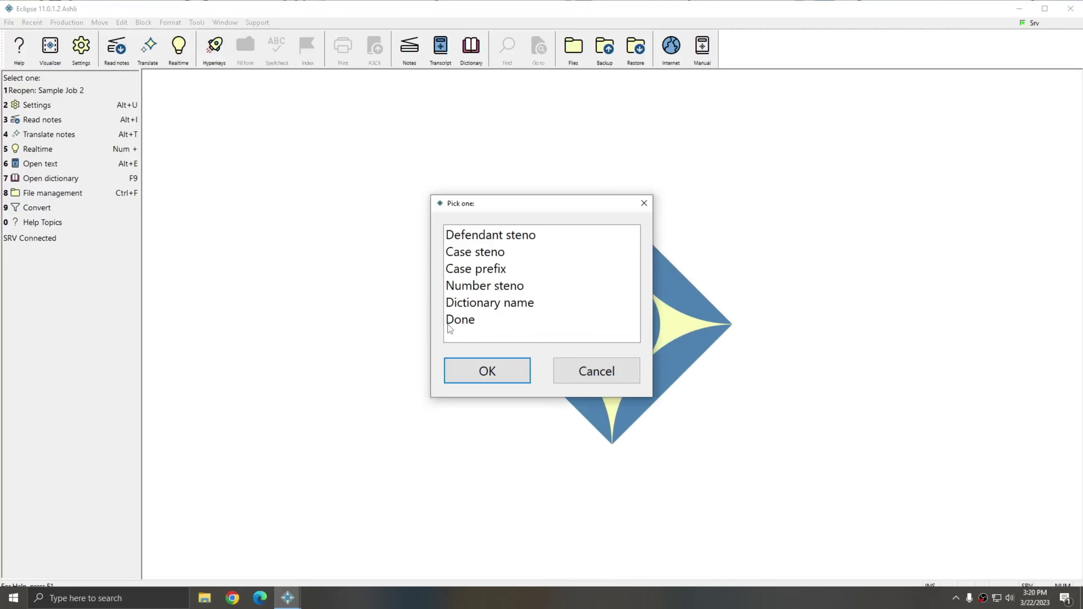
# Accept docket.dix as the dictionary name and finish the configuration
pyautogui.click(495, 303)
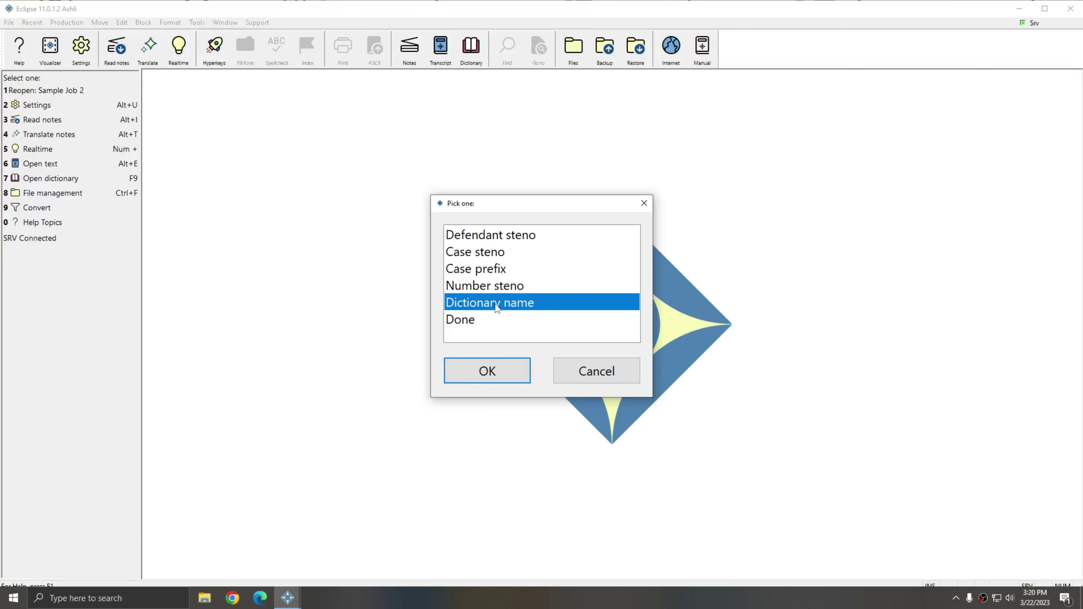
pyautogui.click(496, 375)
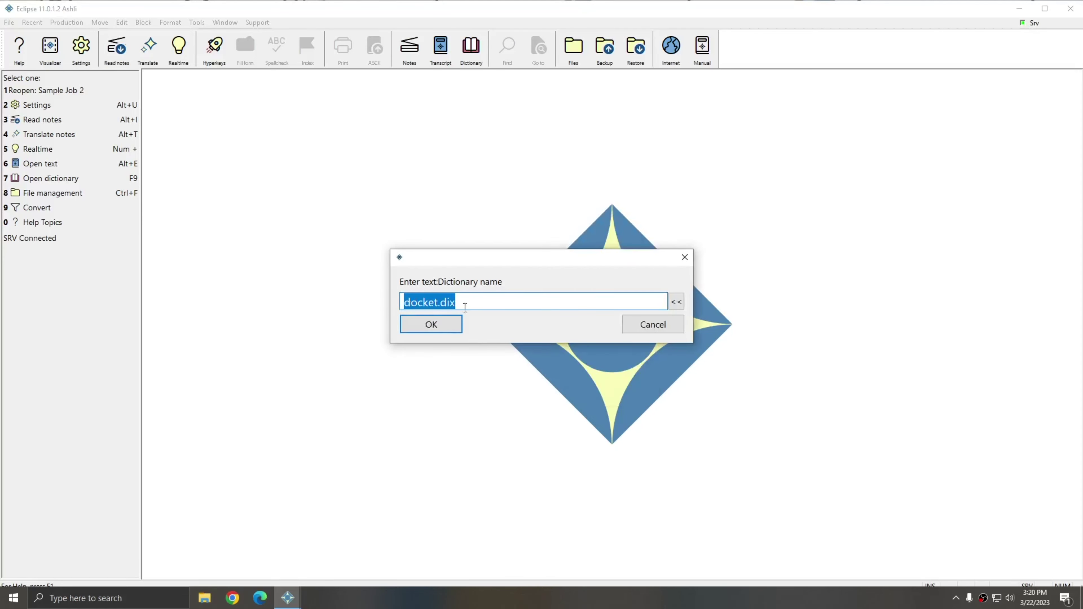
pyautogui.click(441, 329)
pyautogui.click(487, 373)
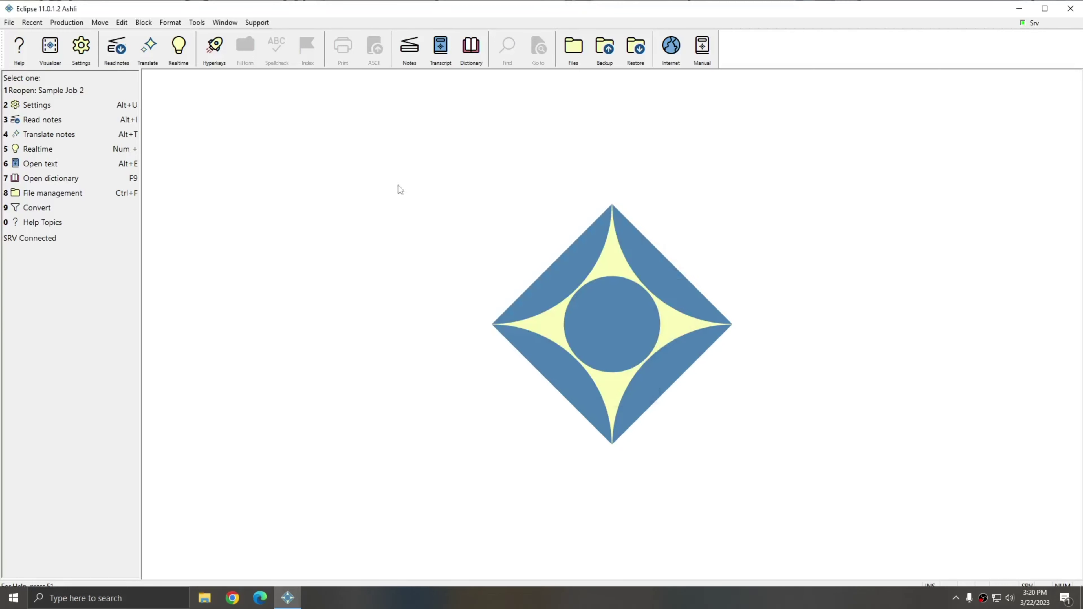
# Start Docket prep from the Tools > Realtime menu
pyautogui.click(197, 21)
pyautogui.click(197, 20)
pyautogui.click(197, 22)
pyautogui.moveTo(299, 40)
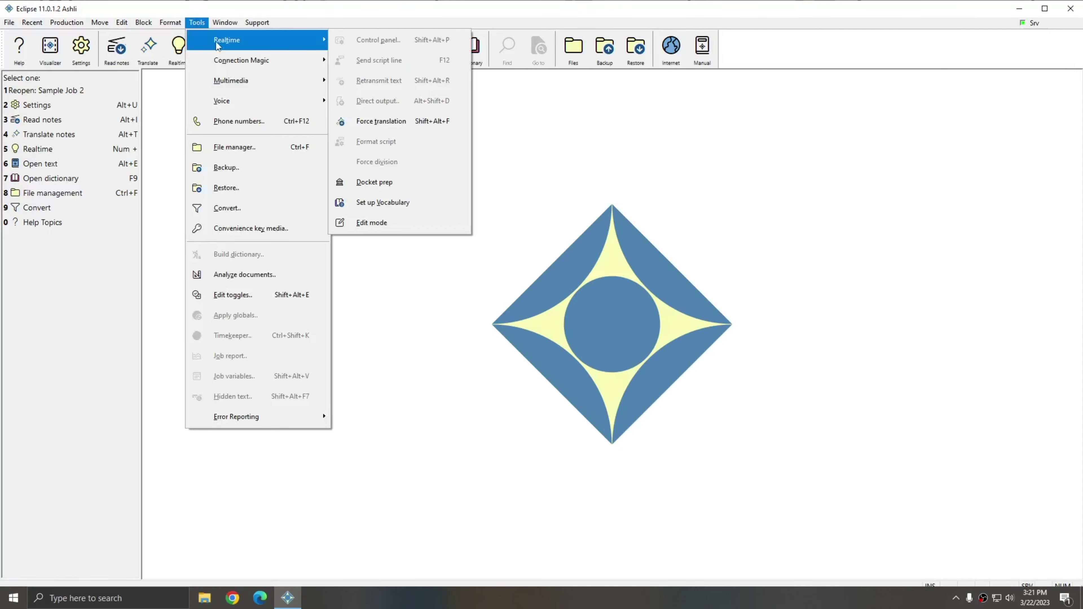
pyautogui.click(370, 188)
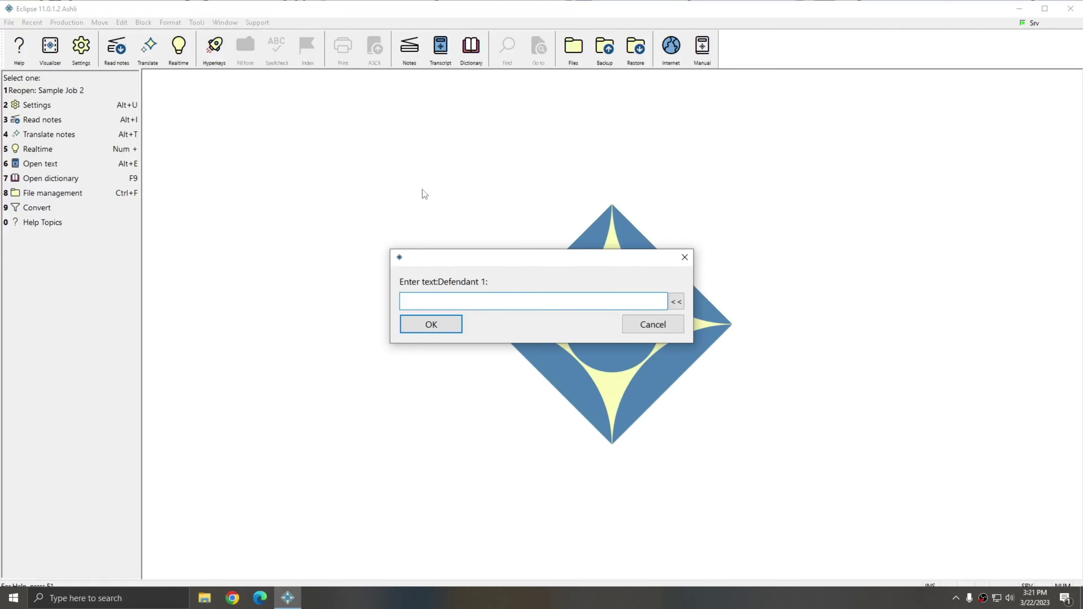
# Enter each defendant's full name to build docket.dix with defendant and case briefs
pyautogui.press('Return')
pyautogui.press('Return')
pyautogui.write('Jack Smith')
pyautogui.press('Return')
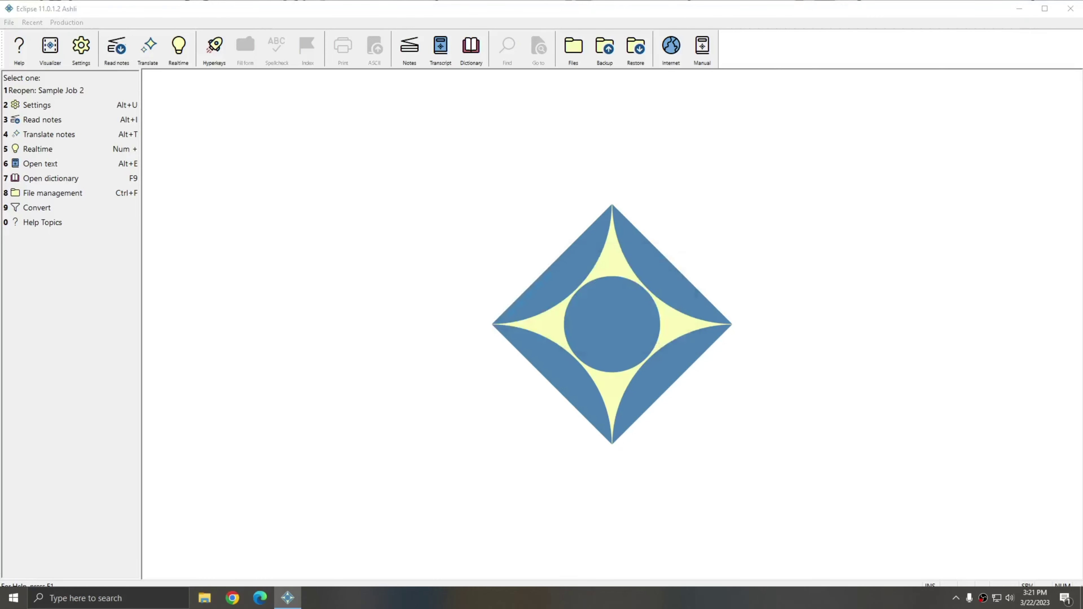
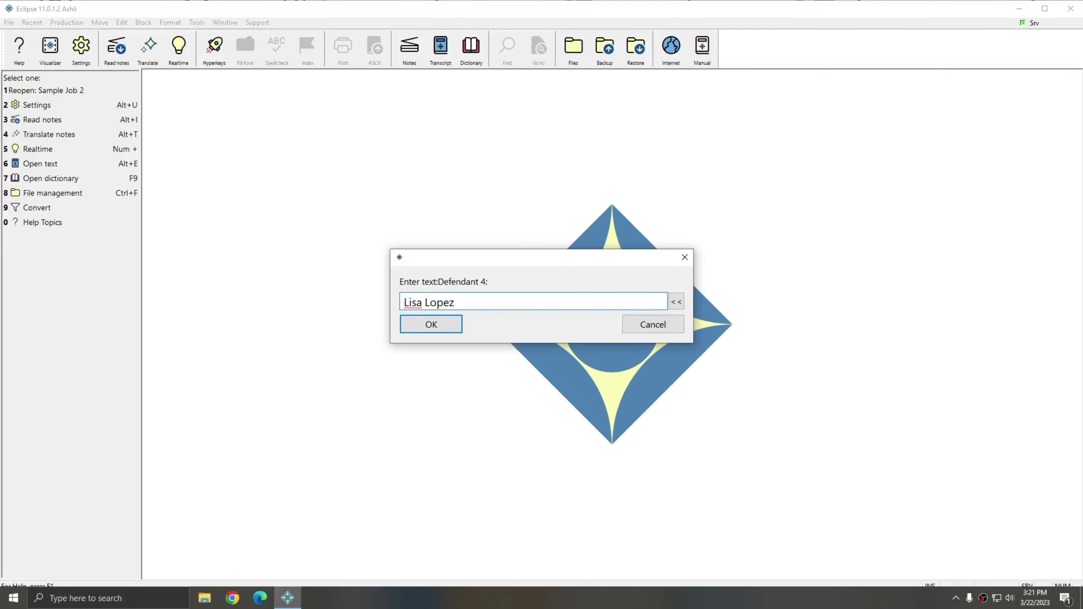
pyautogui.press('Return')
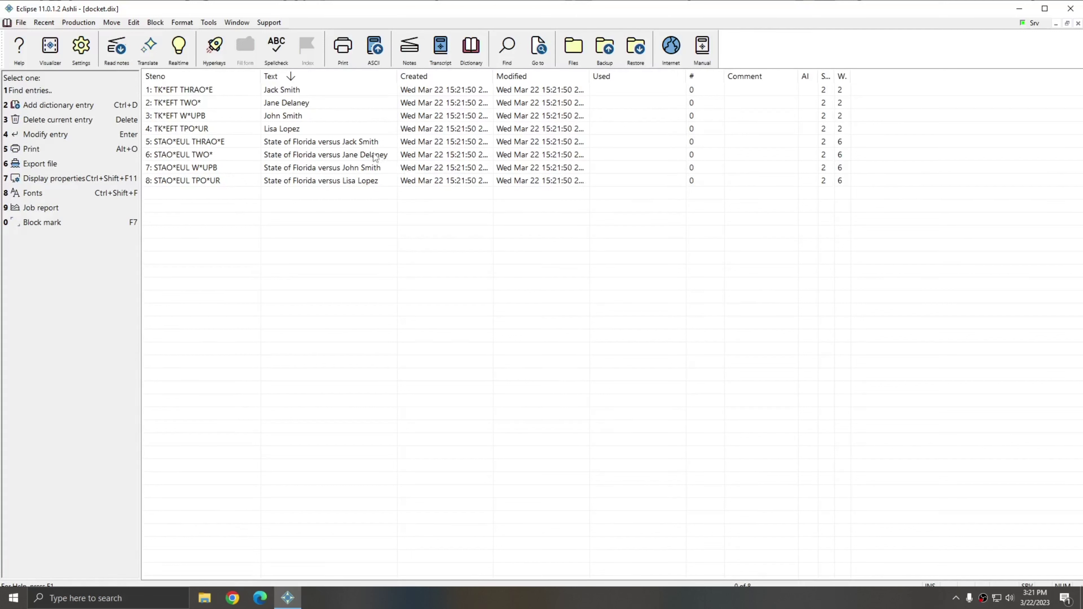
pyautogui.click(337, 91)
pyautogui.click(334, 107)
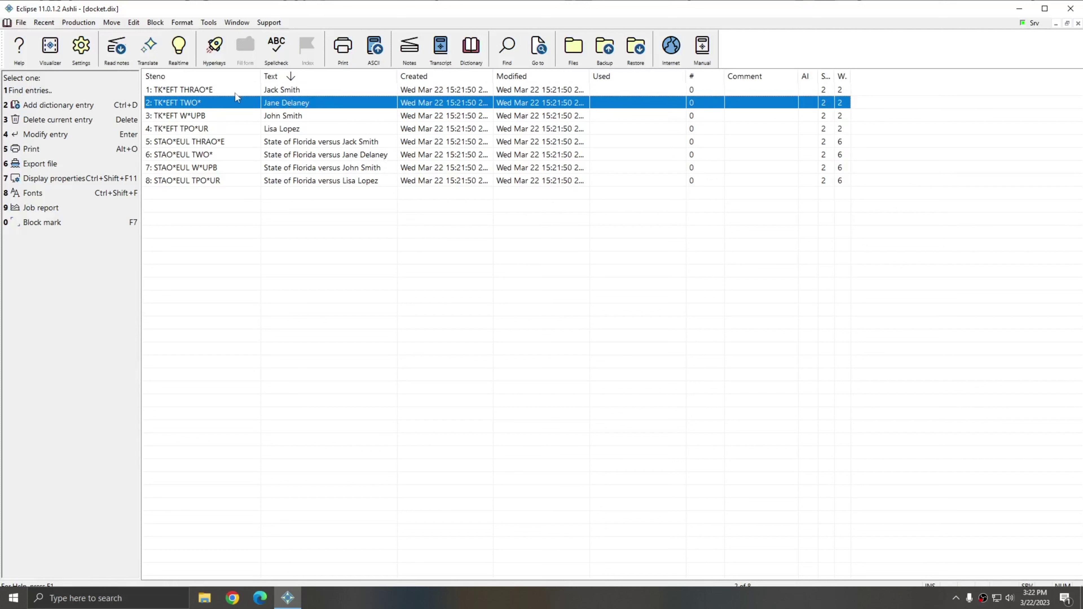
pyautogui.press('Up')
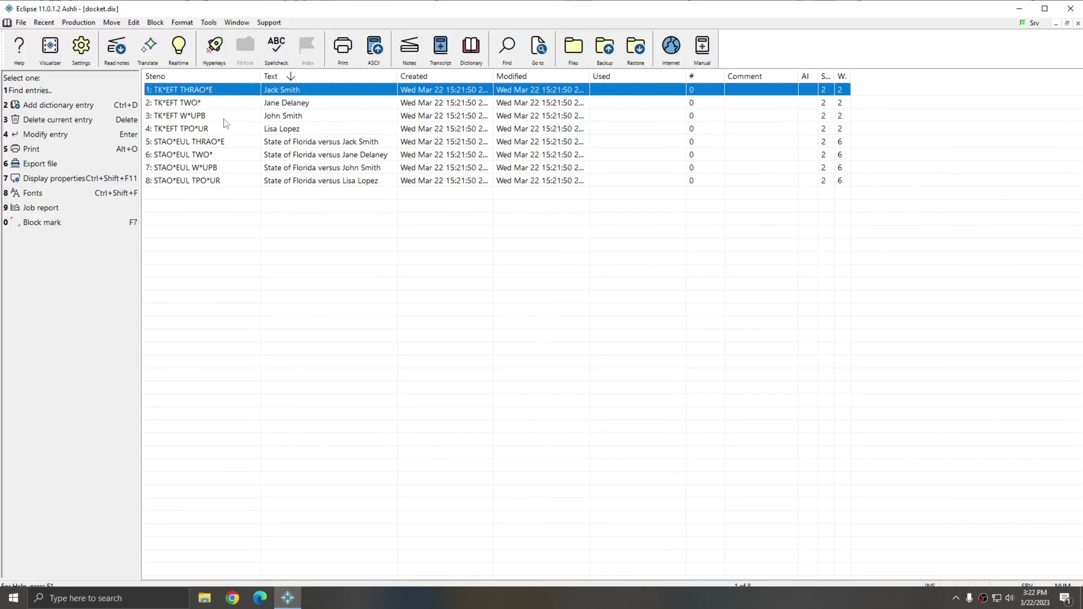
pyautogui.click(222, 115)
pyautogui.click(222, 103)
pyautogui.click(221, 89)
pyautogui.click(221, 129)
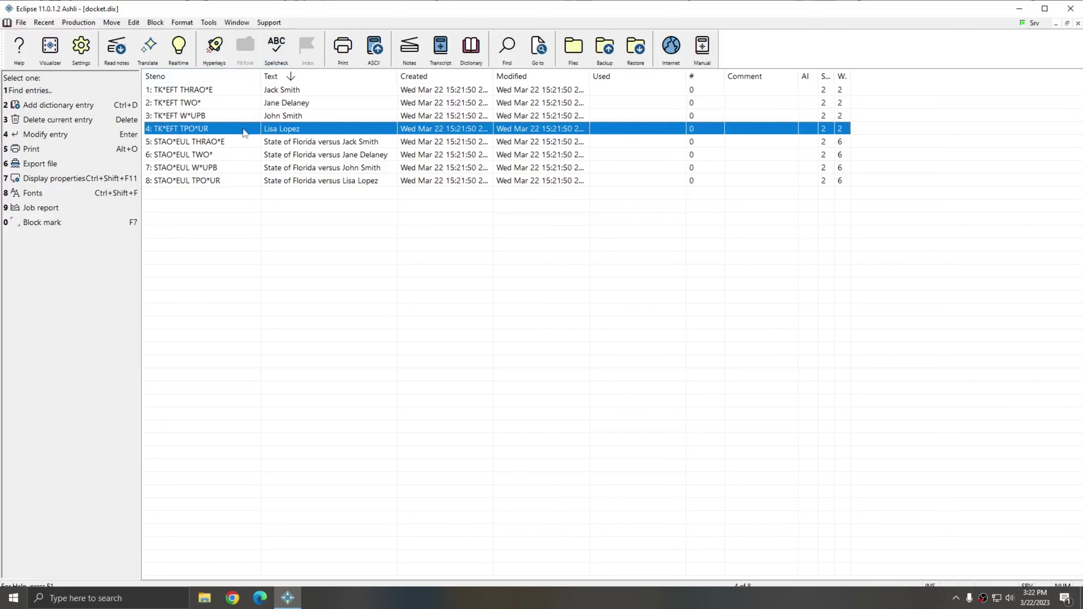
# Bring up the Docket dictionary preparation plugin's configuration settings in the Plugin Manager
pyautogui.click(273, 23)
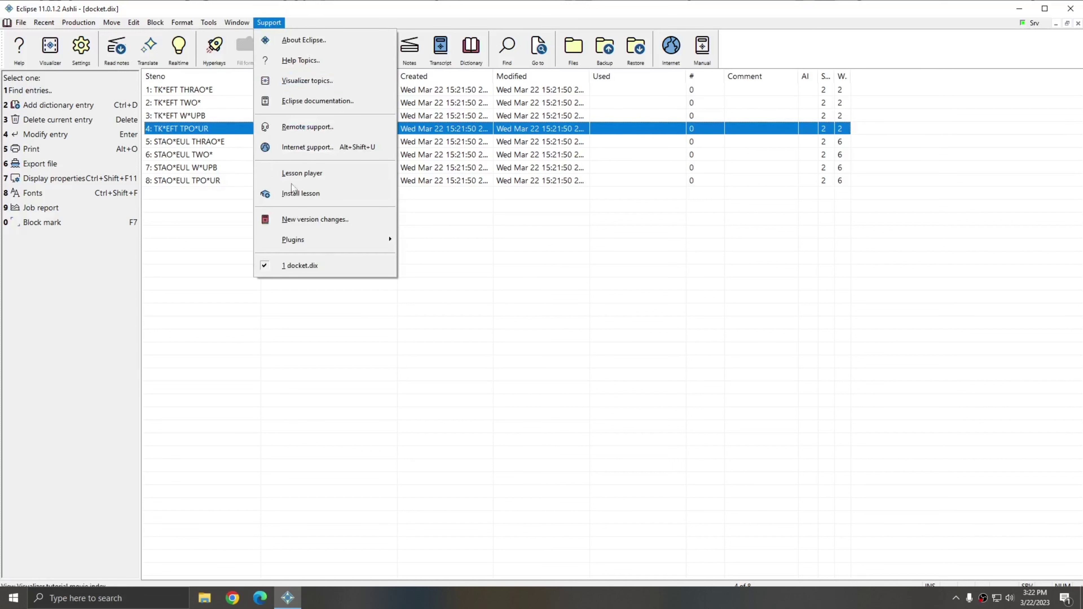
pyautogui.moveTo(295, 241)
pyautogui.click(441, 260)
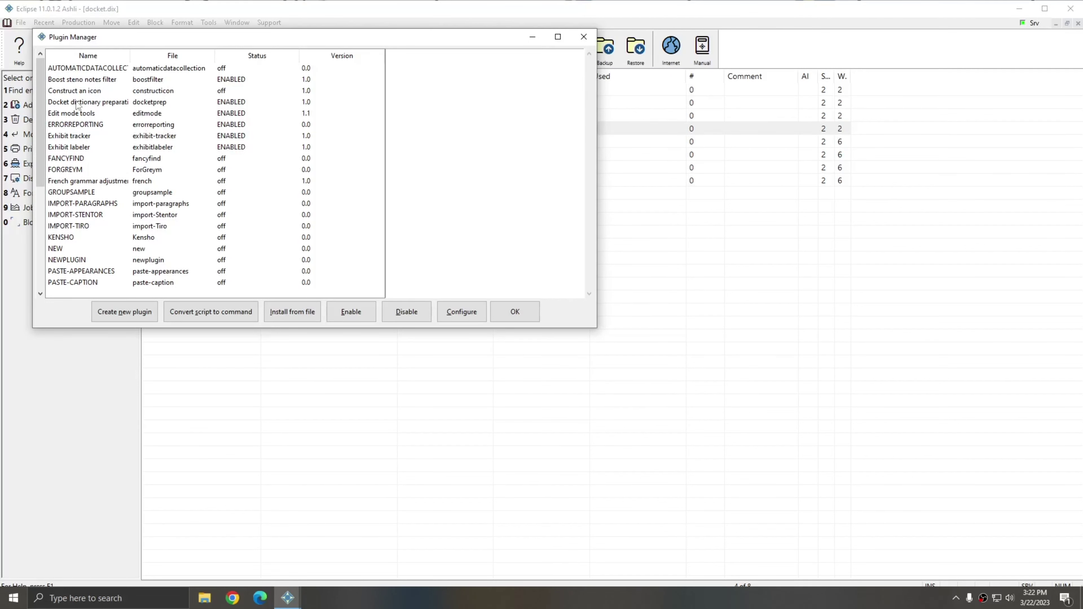
pyautogui.click(77, 102)
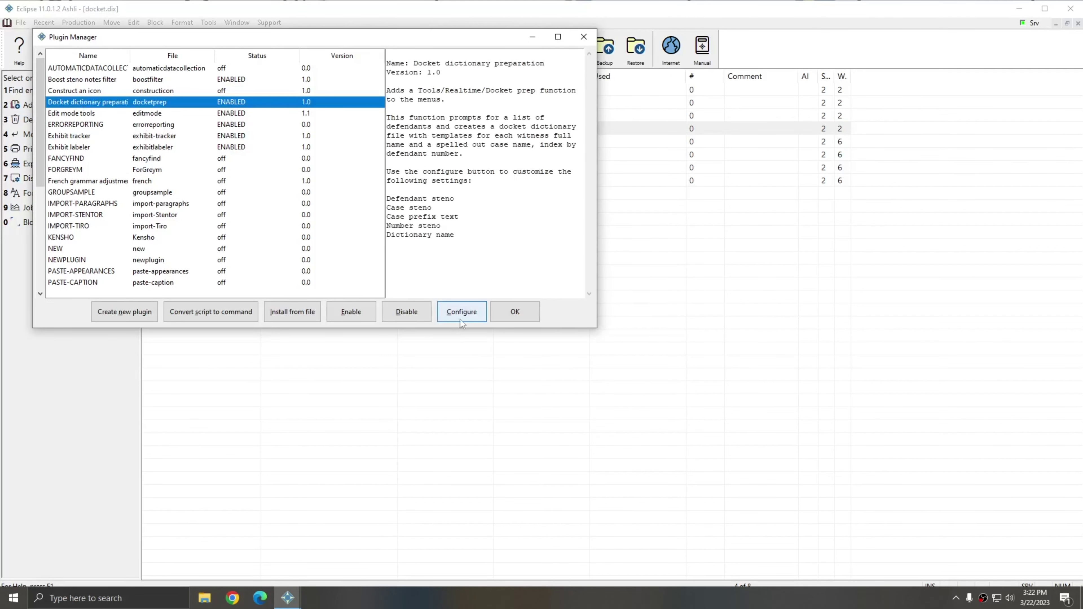
pyautogui.click(460, 312)
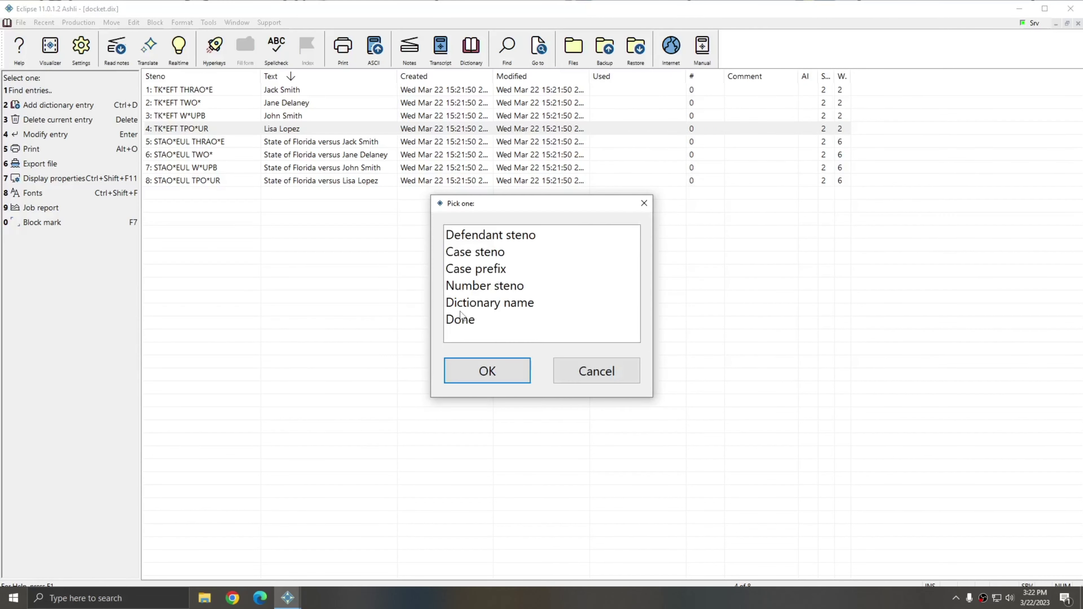
# Change Defendant steno to TKEFT, finish configuring, and close docket.dix
pyautogui.click(499, 237)
pyautogui.click(501, 372)
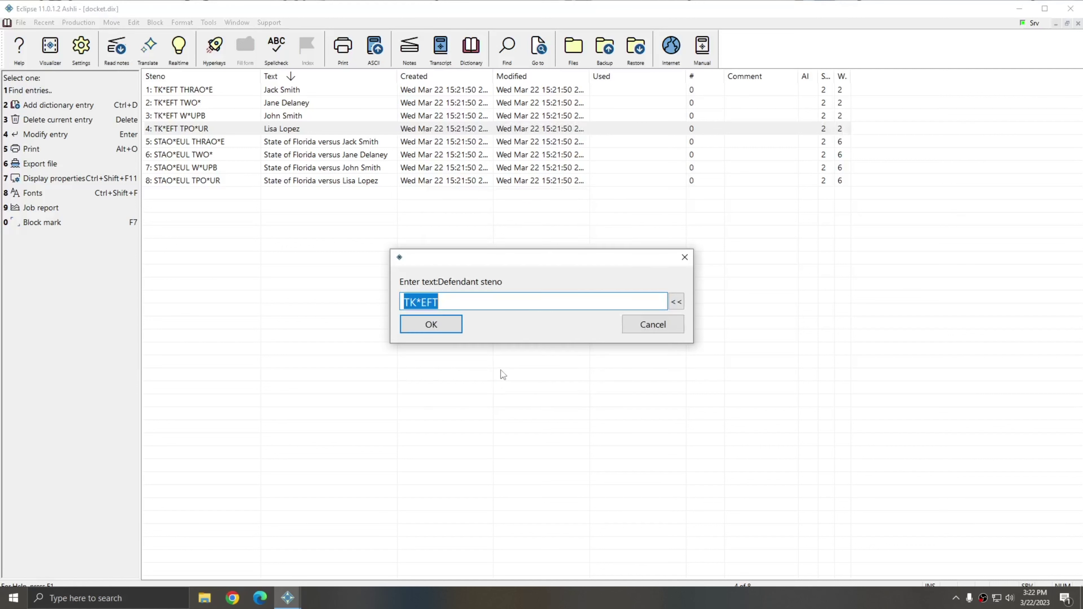
pyautogui.click(443, 321)
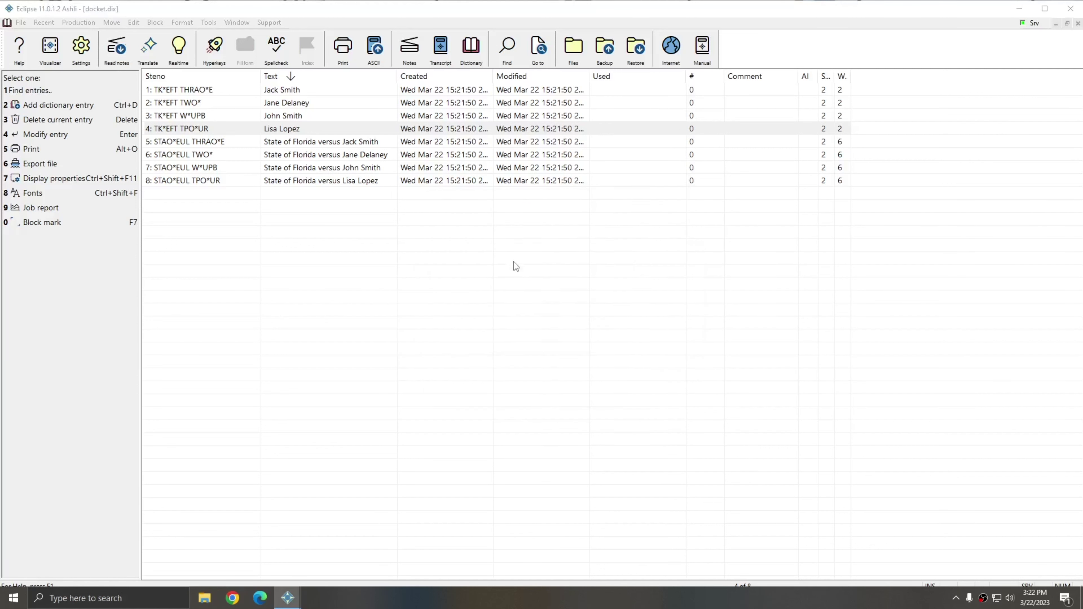
pyautogui.click(472, 319)
pyautogui.click(472, 374)
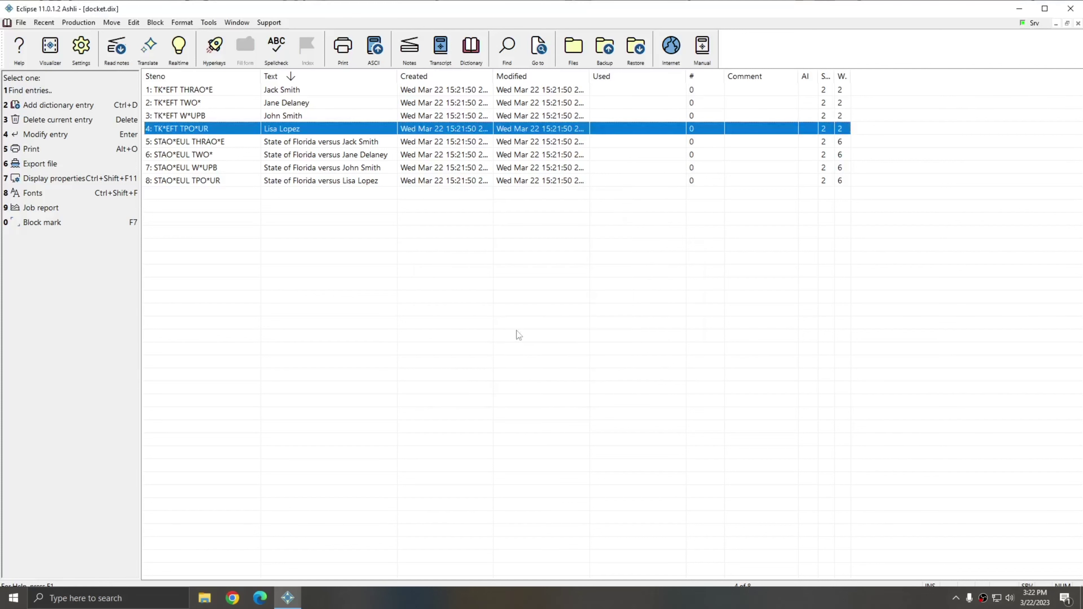
pyautogui.press('Escape')
# Rerun Docket prep with two defendant names and review the four TKEFT/STAO*EUL entries
pyautogui.click(197, 22)
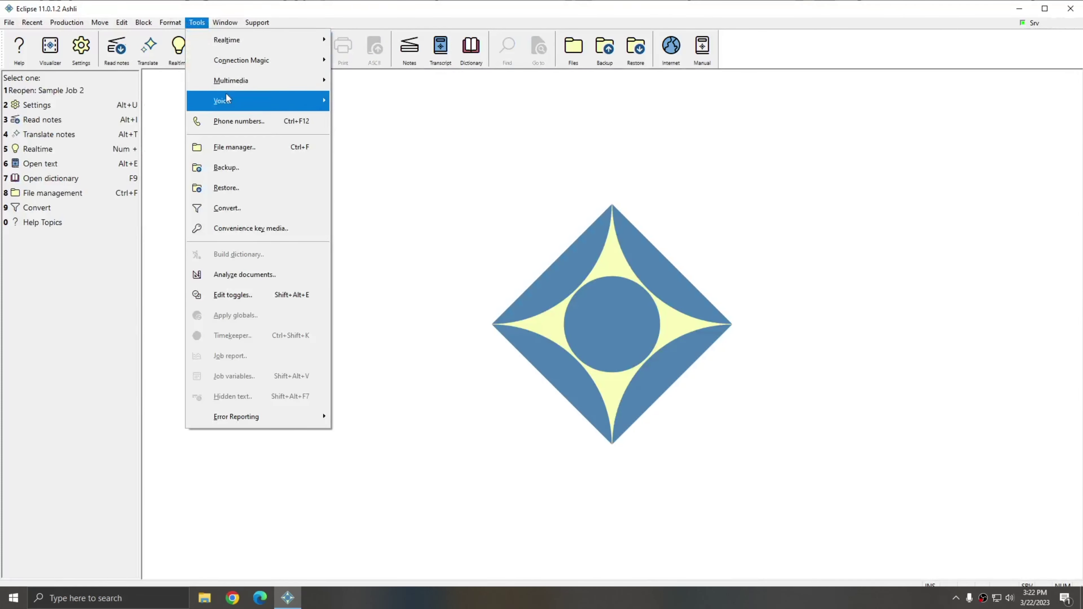
pyautogui.moveTo(223, 39)
pyautogui.click(378, 182)
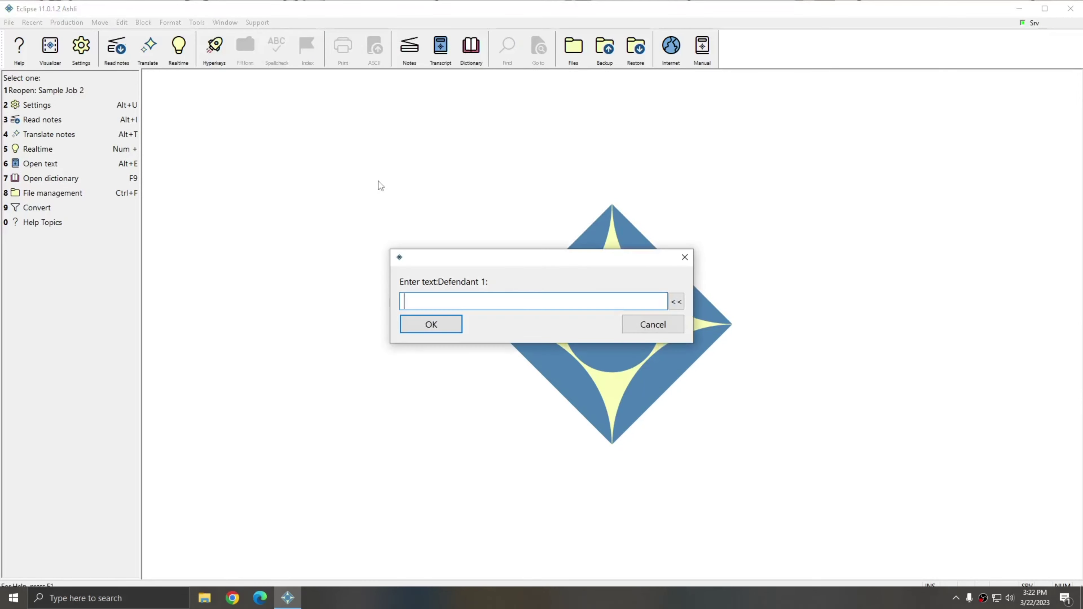
pyautogui.write('Jack J')
pyautogui.press('Return')
pyautogui.write('on')
pyautogui.press('Return')
pyautogui.press('Return')
pyautogui.click(175, 102)
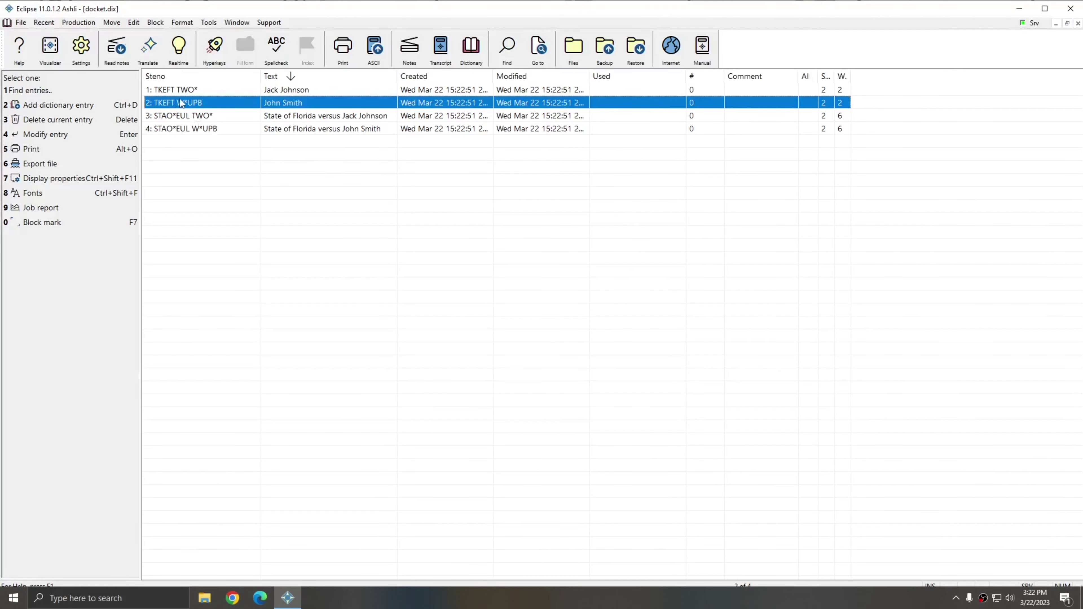
pyautogui.press('Up')
pyautogui.press('Down')
# Close docket.dix and bring up Translate notes and its Dictionaries list
pyautogui.press('Escape')
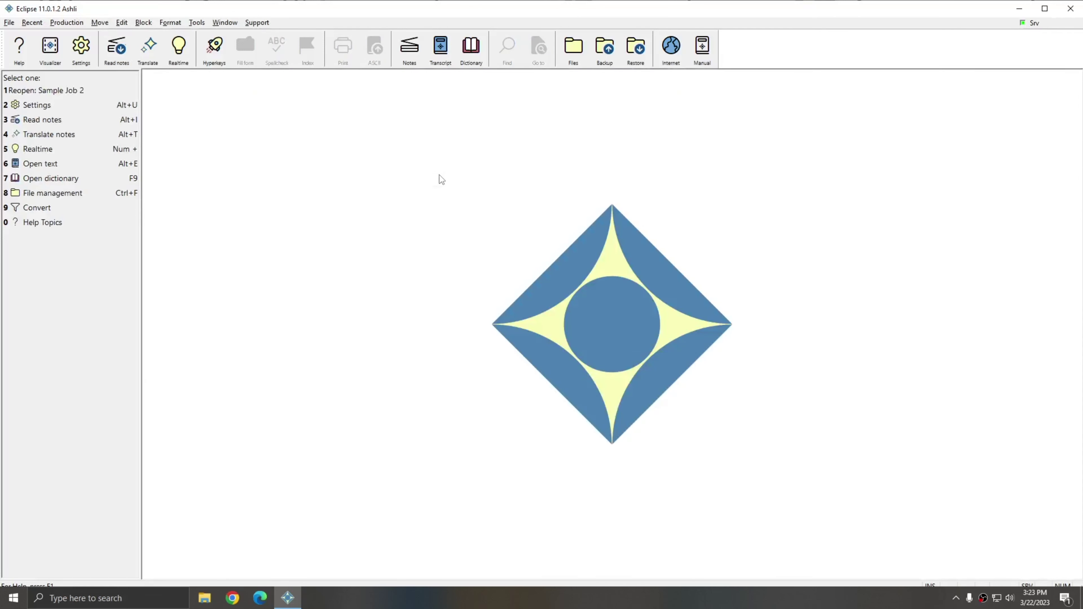
pyautogui.hotkey('alt', 't')
pyautogui.click(490, 317)
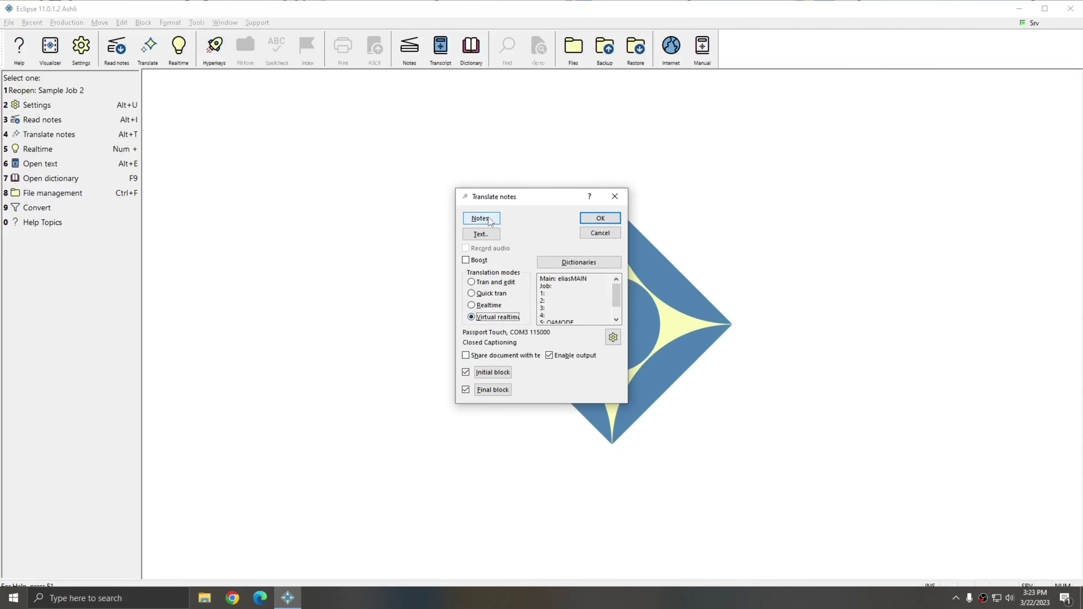
pyautogui.click(579, 262)
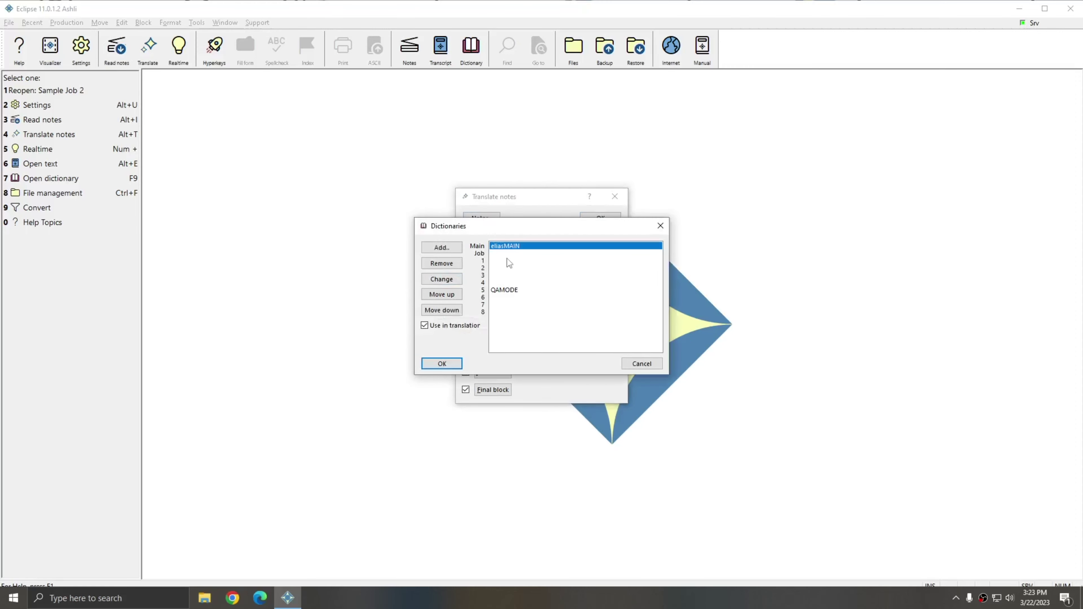
pyautogui.press('Escape')
# Add docket.dix as job dictionary 1 alongside the Ashli main dictionary
pyautogui.click(586, 263)
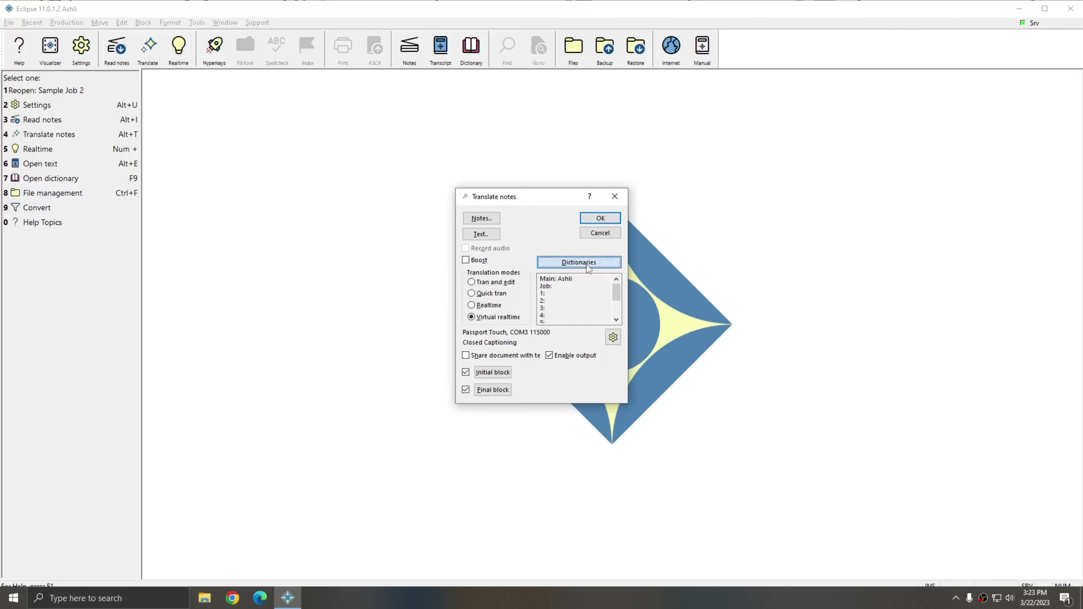
pyautogui.click(442, 248)
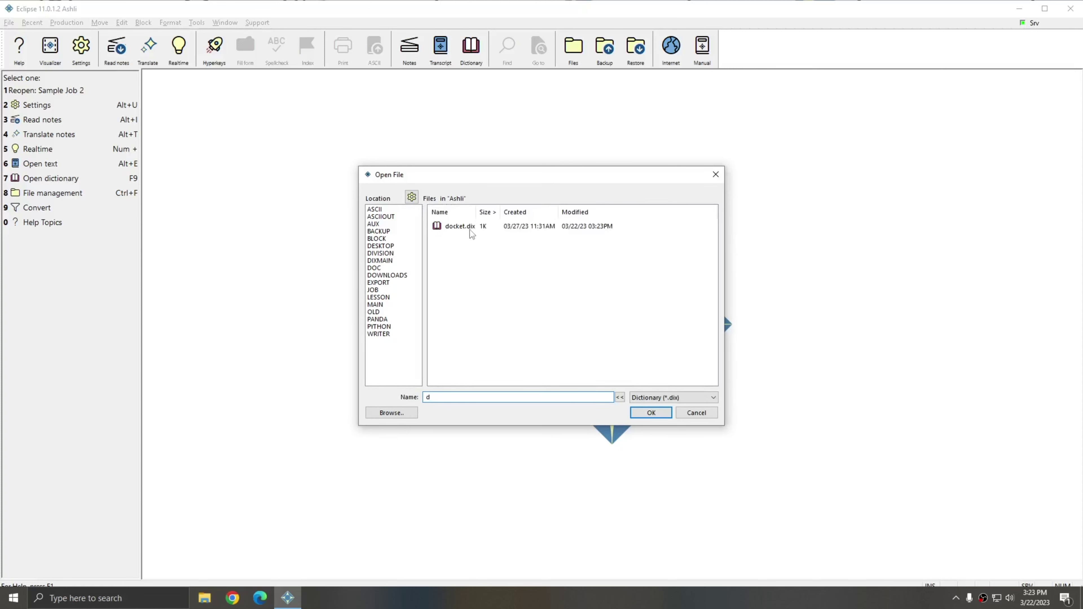
pyautogui.click(469, 231)
pyautogui.click(643, 413)
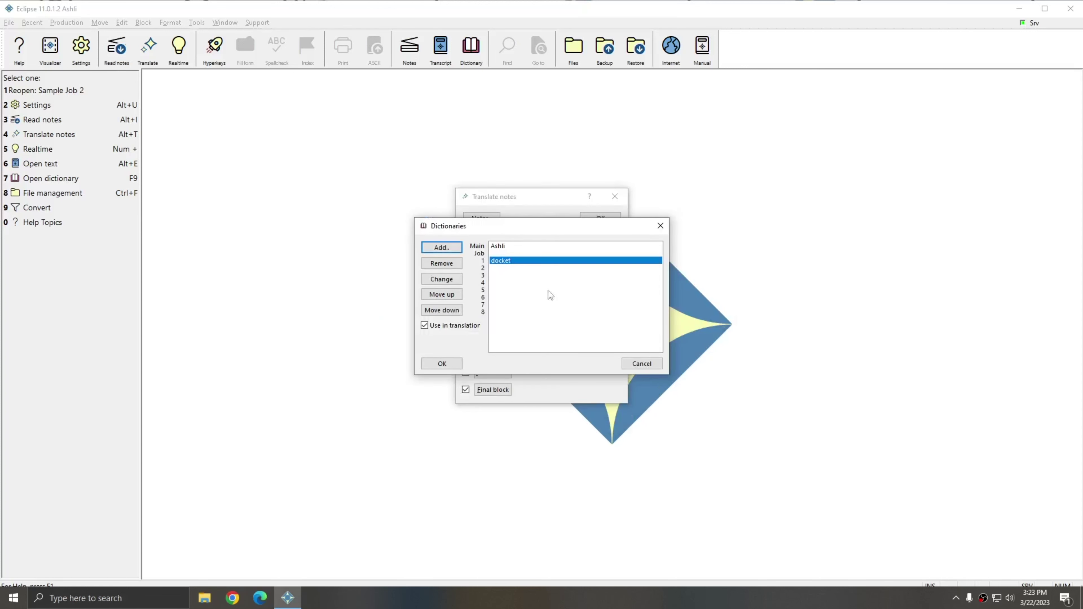
pyautogui.click(443, 363)
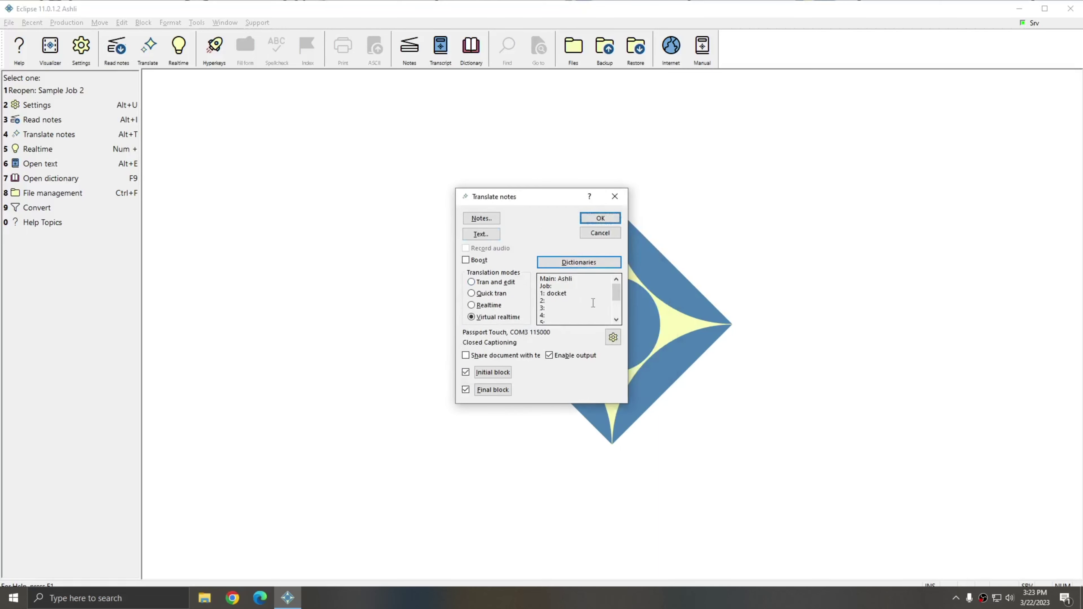